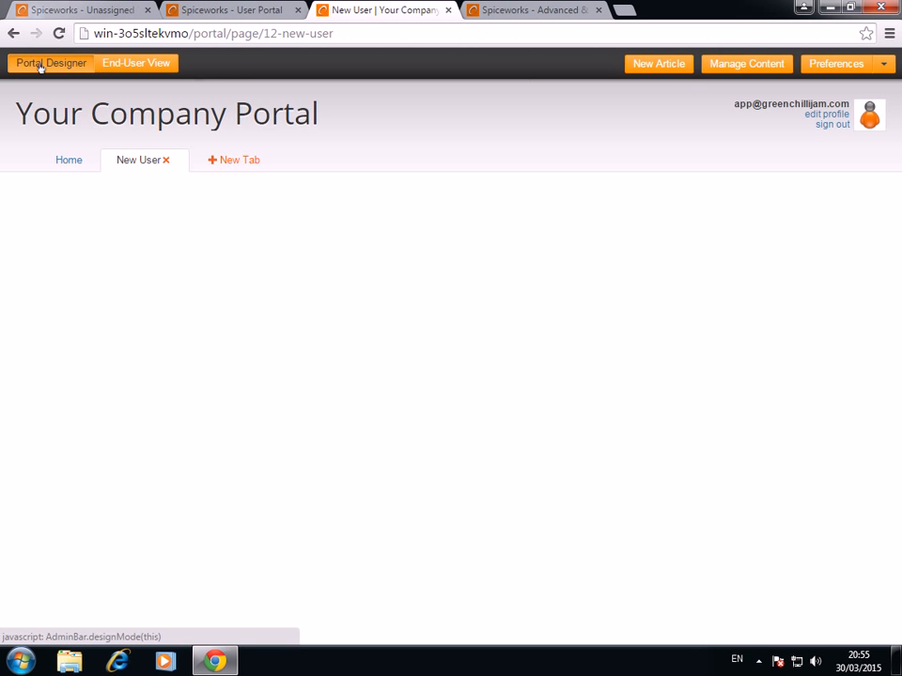
Add a Custom Ticket Form to the New User page and close the content manager.
{"action": "left_click", "coordinate": [742, 66]}
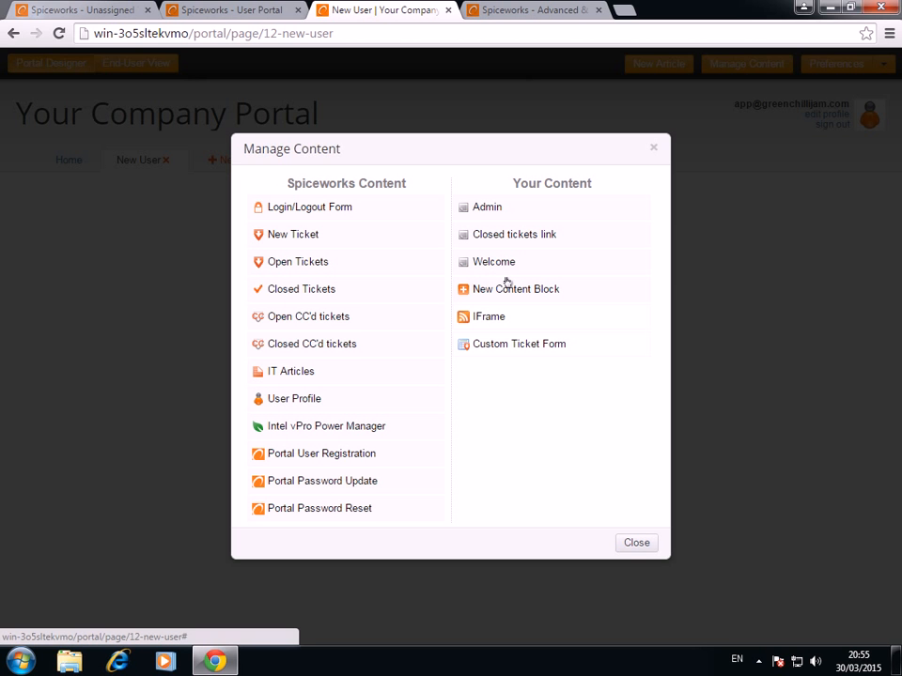
{"action": "left_click", "coordinate": [527, 347]}
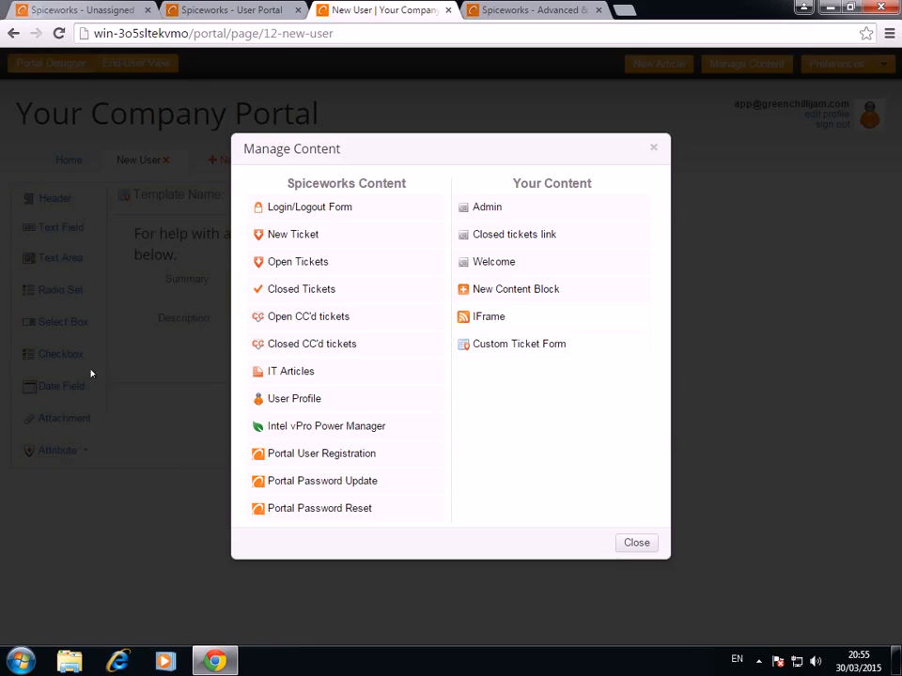
{"action": "left_click", "coordinate": [636, 543]}
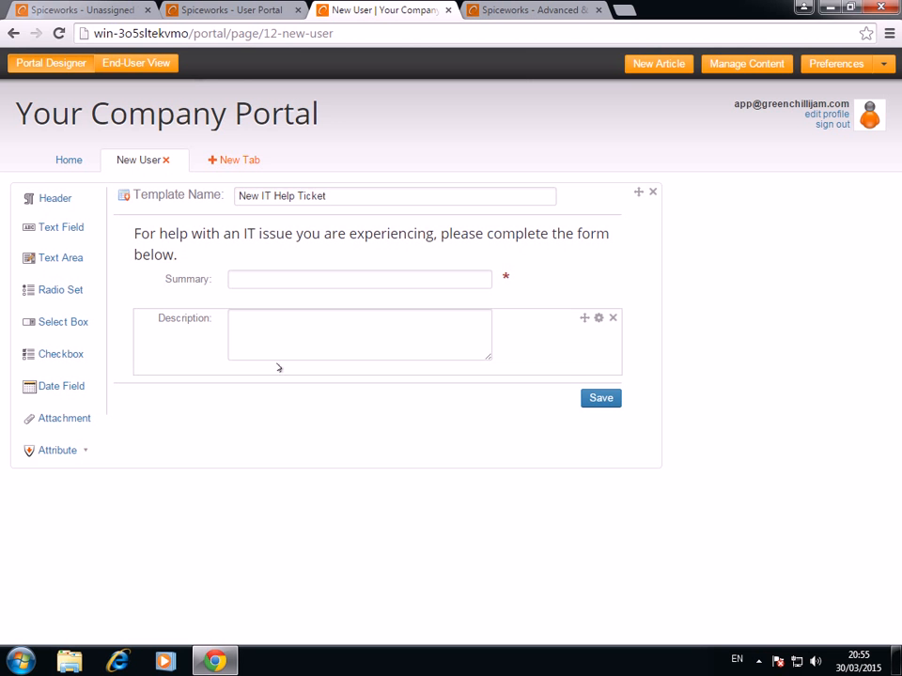
Name the ticket form template "New User Form".
{"action": "left_click", "coordinate": [337, 192]}
{"action": "key", "text": "ctrl+a"}
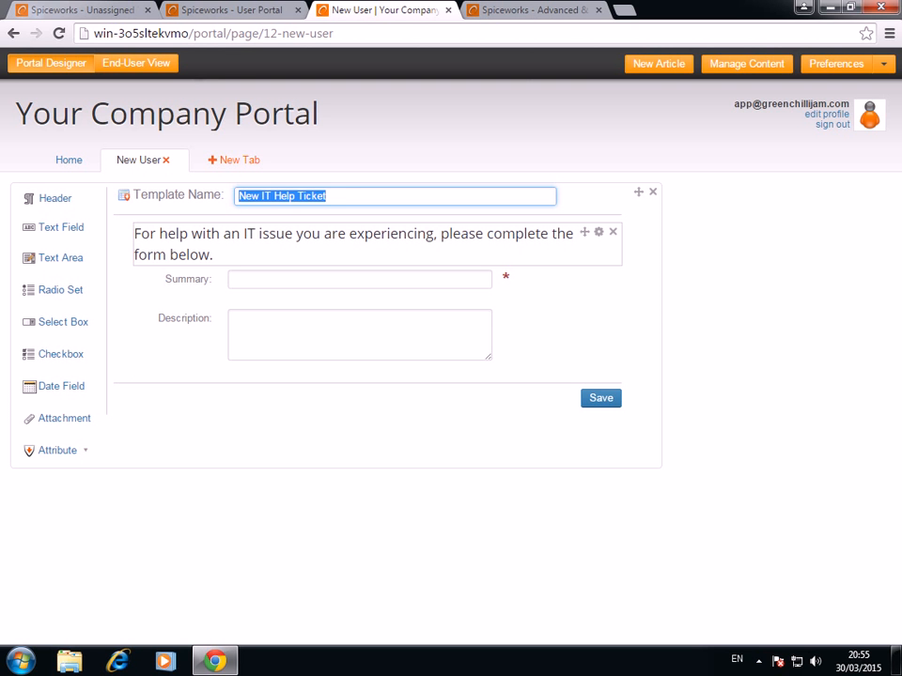
{"action": "type", "text": "New User F"}
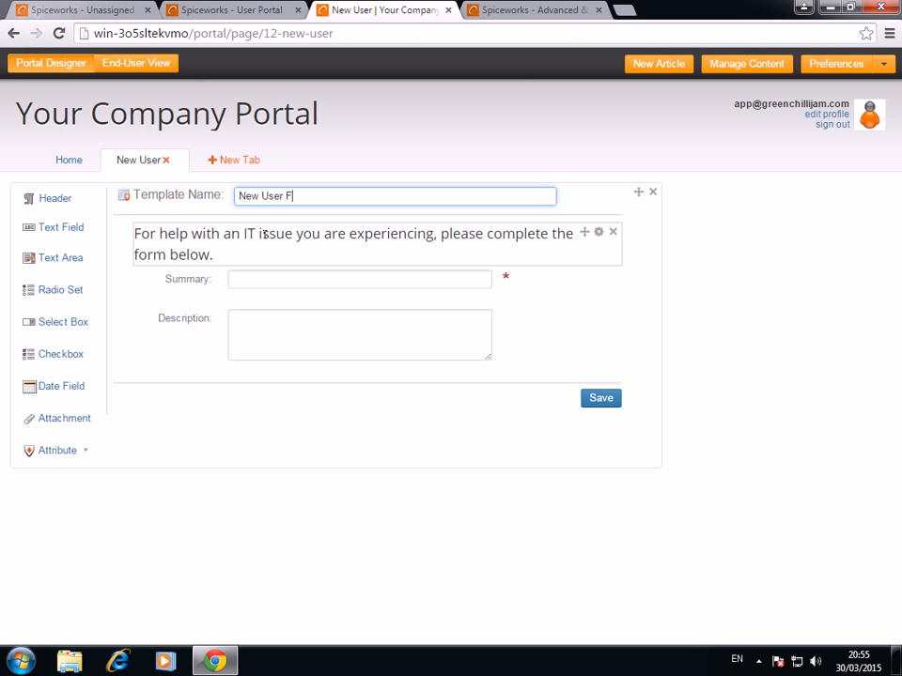
{"action": "type", "text": "orm"}
Change the form's header label to "New User form" and apply it.
{"action": "mouse_move", "coordinate": [583, 232]}
{"action": "left_mouse_down"}
{"action": "mouse_move", "coordinate": [582, 267]}
{"action": "mouse_move", "coordinate": [596, 228]}
{"action": "left_mouse_up"}
{"action": "left_click", "coordinate": [598, 233]}
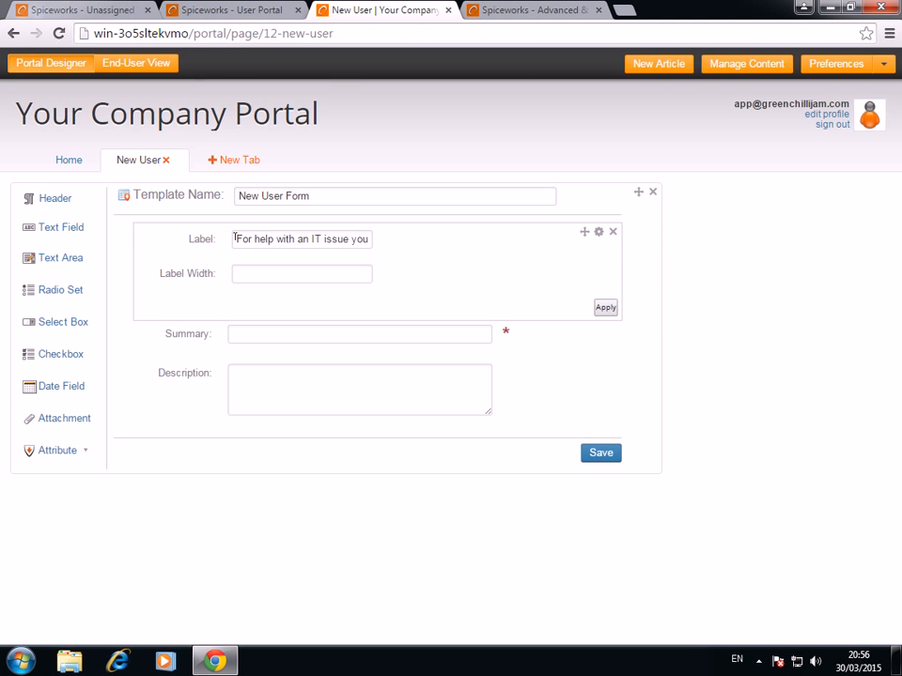
{"action": "left_click_drag", "start_coordinate": [235, 238], "coordinate": [516, 245]}
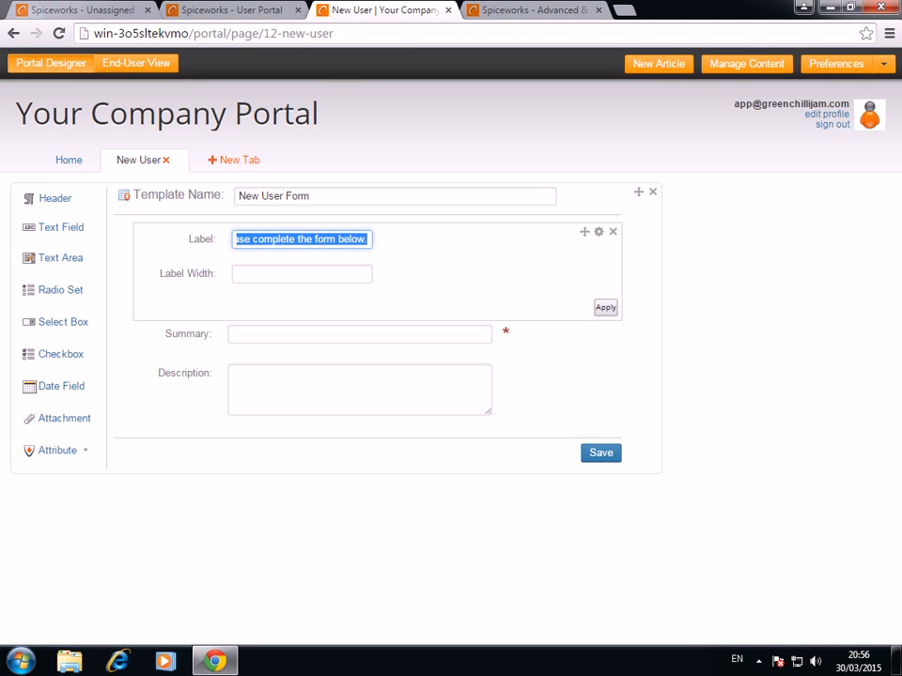
{"action": "type", "text": "New Us"}
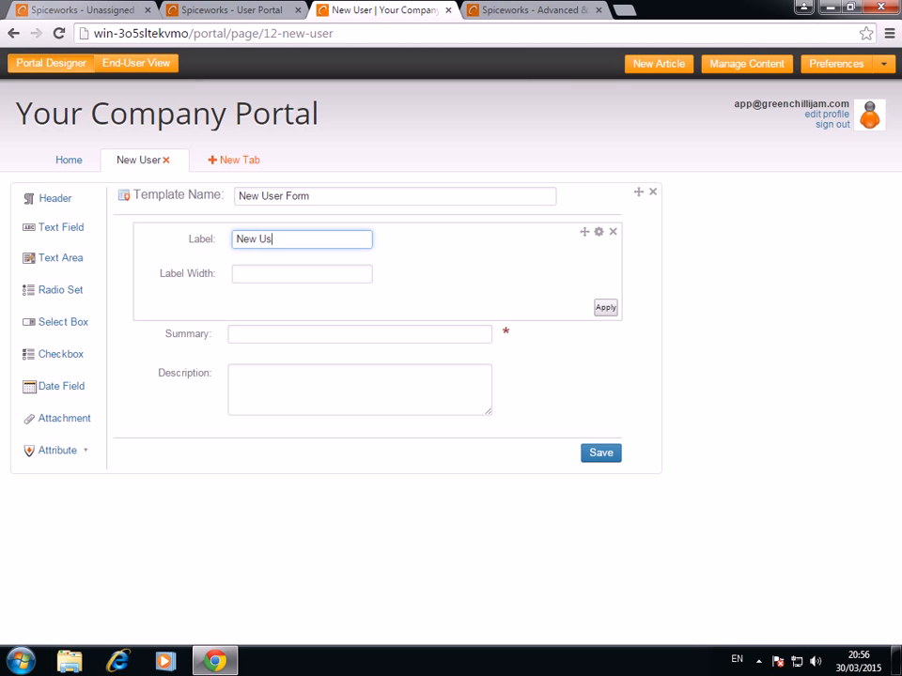
{"action": "type", "text": "er form"}
{"action": "left_click", "coordinate": [606, 307]}
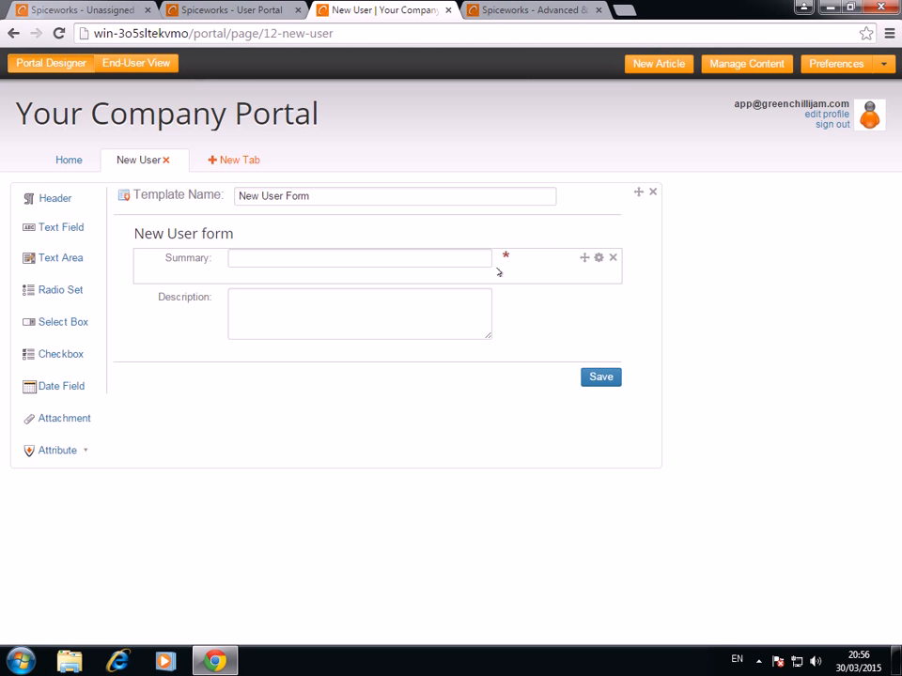
Relabel the Summary field as "User Name" and apply it.
{"action": "left_click", "coordinate": [599, 257]}
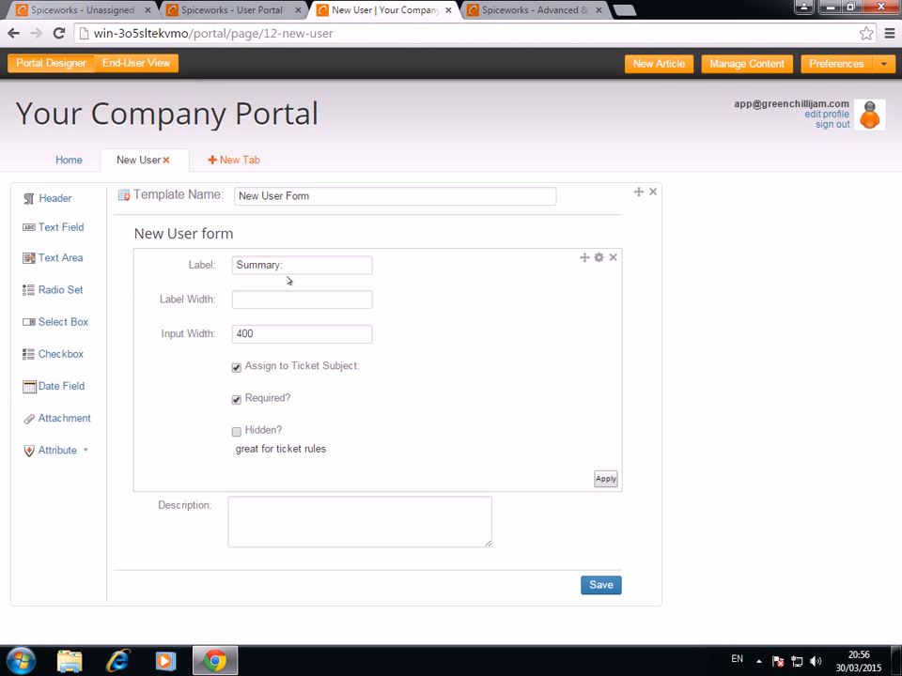
{"action": "left_click", "coordinate": [236, 402]}
{"action": "left_click_drag", "start_coordinate": [307, 264], "coordinate": [155, 264]}
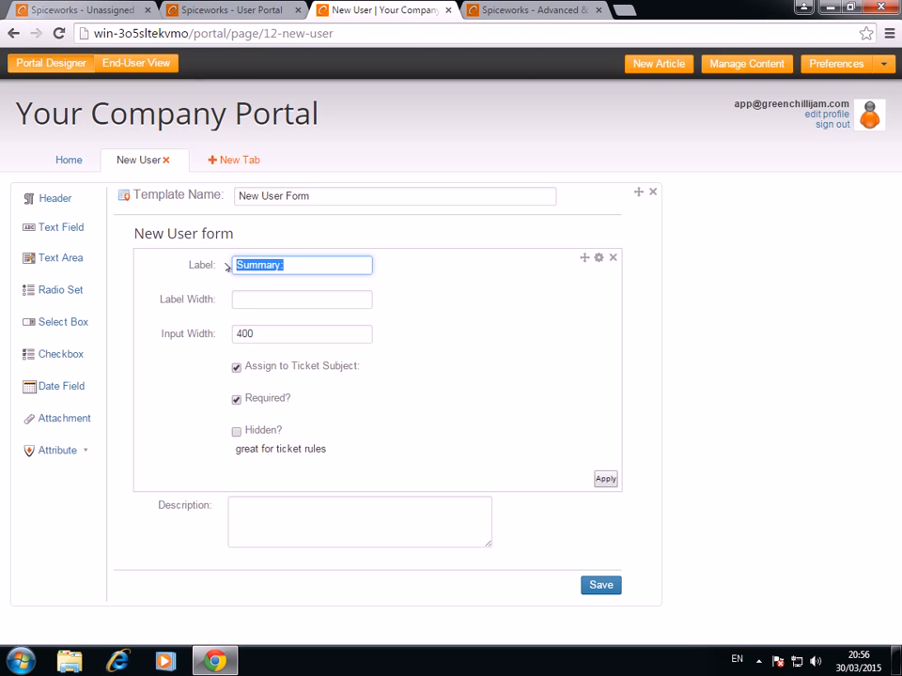
{"action": "type", "text": "User "}
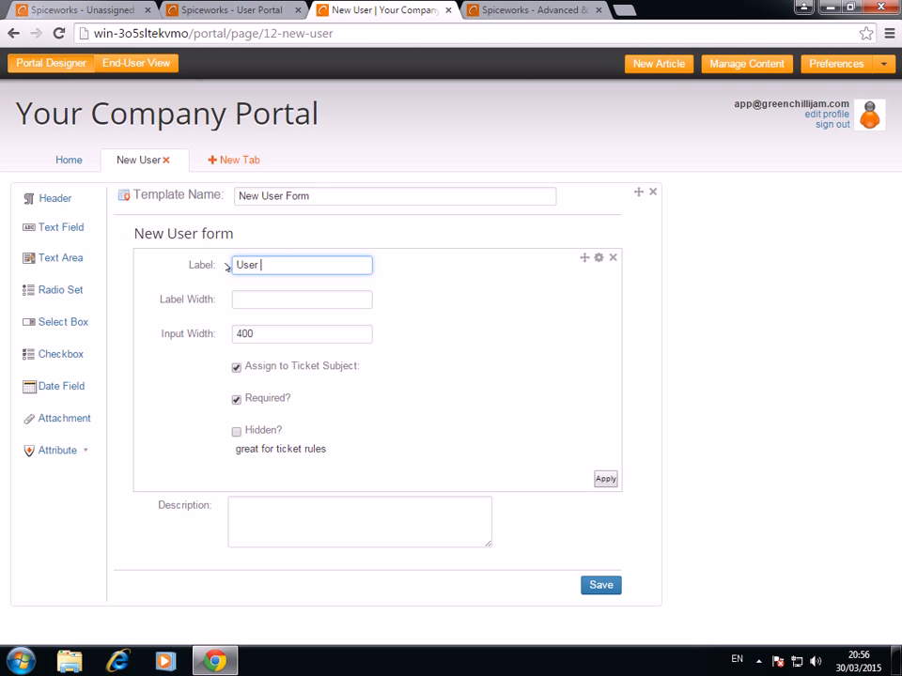
{"action": "type", "text": "Name"}
{"action": "left_click", "coordinate": [604, 478]}
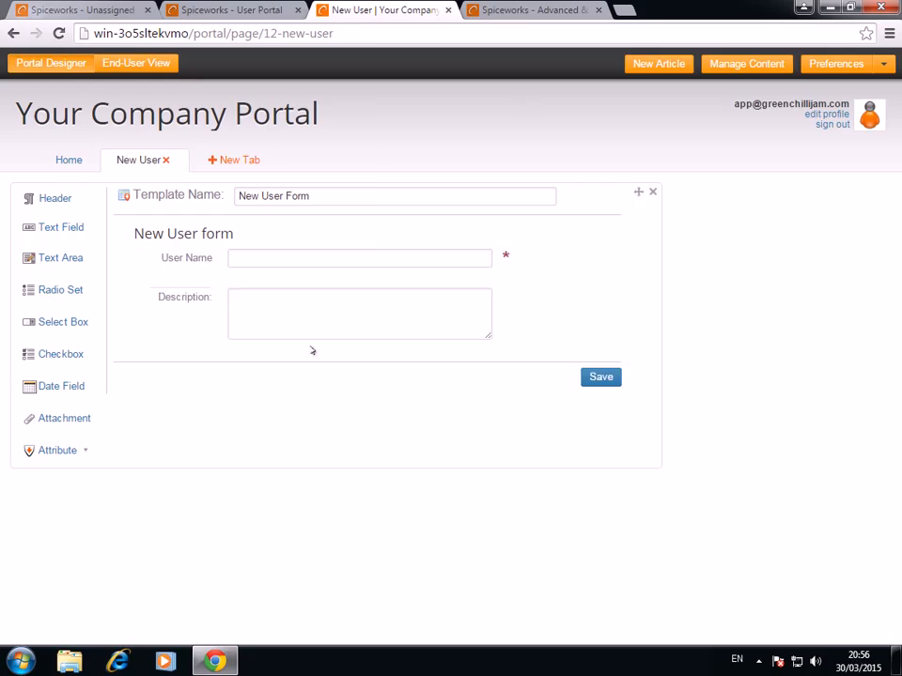
Set the Description field's input height to 40 and apply it.
{"action": "left_click", "coordinate": [247, 256]}
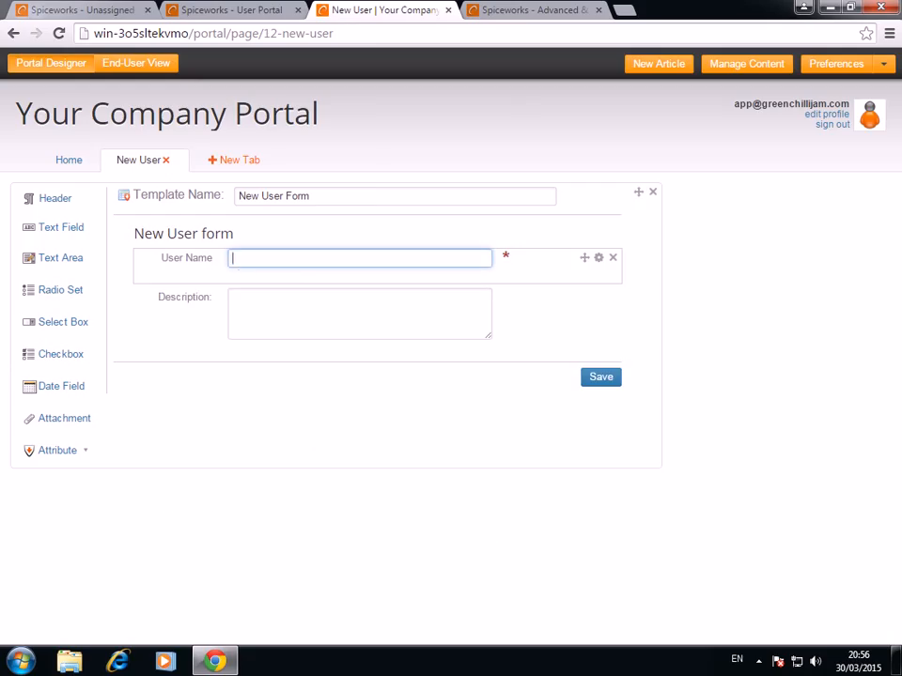
{"action": "left_click", "coordinate": [329, 301]}
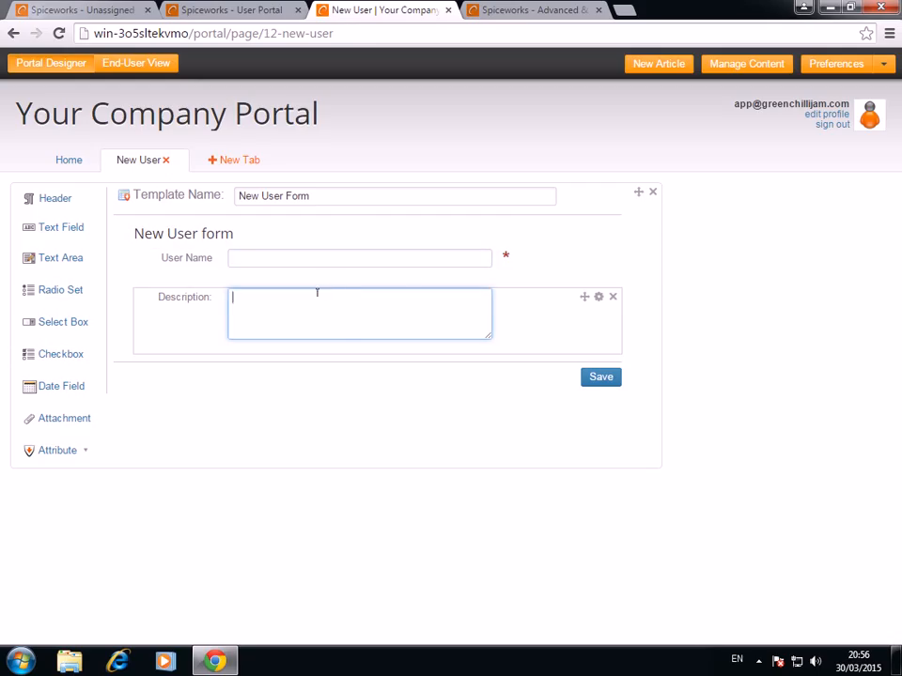
{"action": "left_click", "coordinate": [596, 299]}
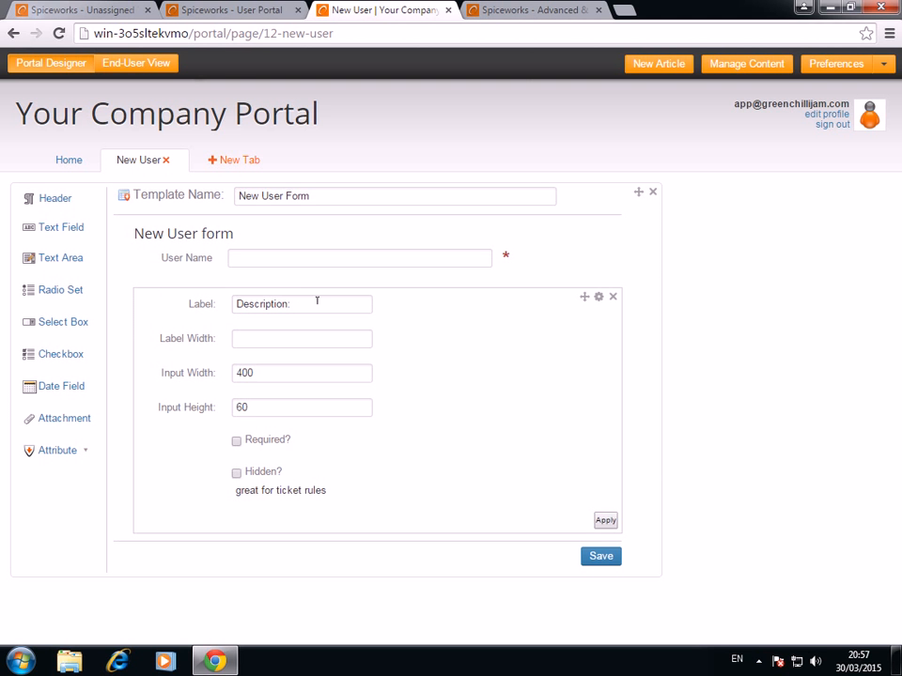
{"action": "double_click", "coordinate": [280, 406]}
{"action": "type", "text": "40"}
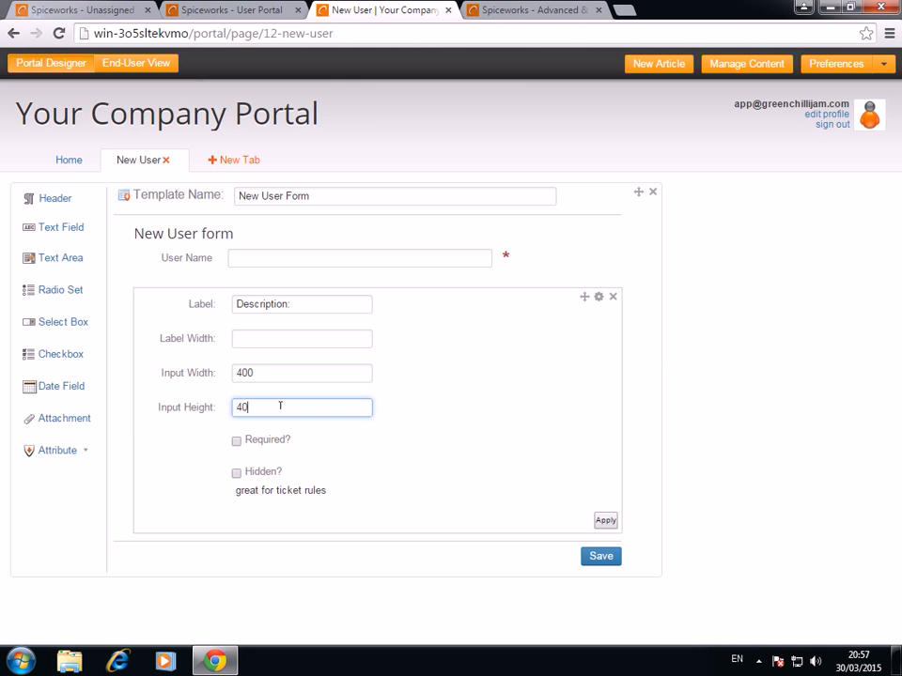
{"action": "left_click", "coordinate": [604, 520]}
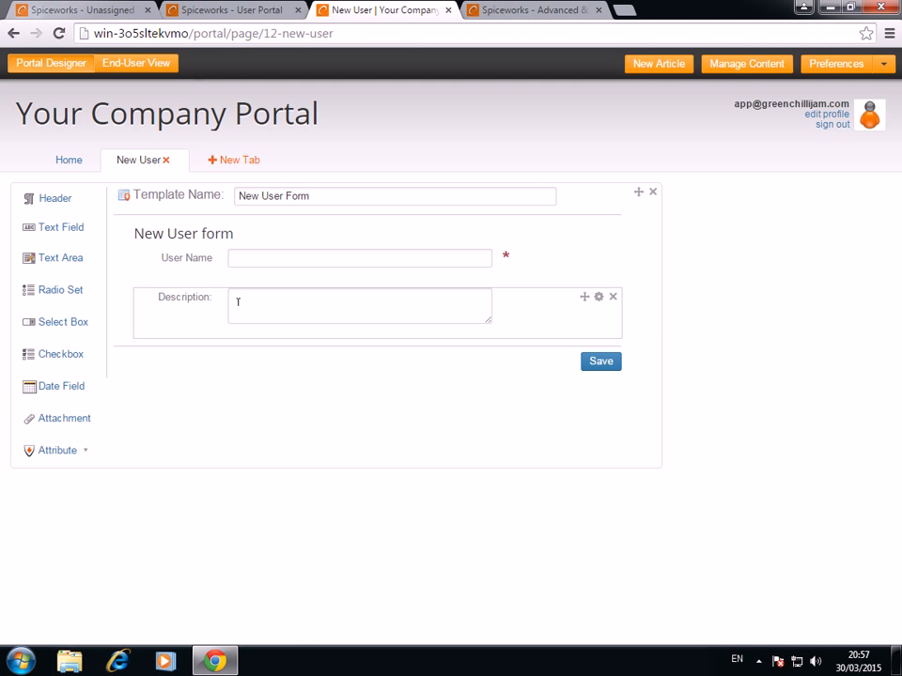
Add a radio set, a select box, a checkbox, two date fields and an attachment field to the form.
{"action": "left_click", "coordinate": [64, 289]}
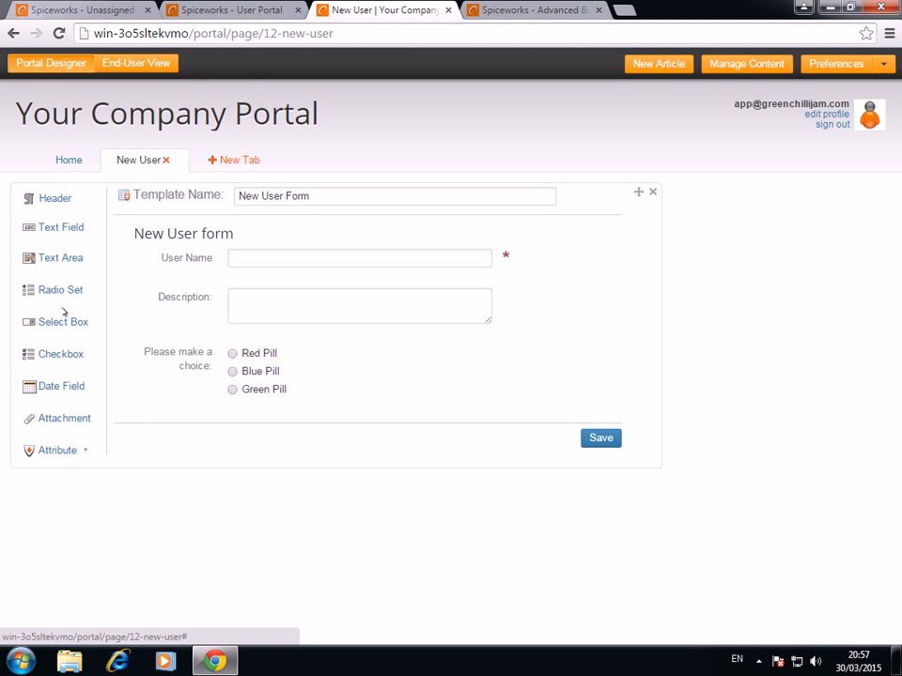
{"action": "left_click", "coordinate": [62, 322]}
{"action": "left_click", "coordinate": [60, 354]}
{"action": "left_click", "coordinate": [60, 386]}
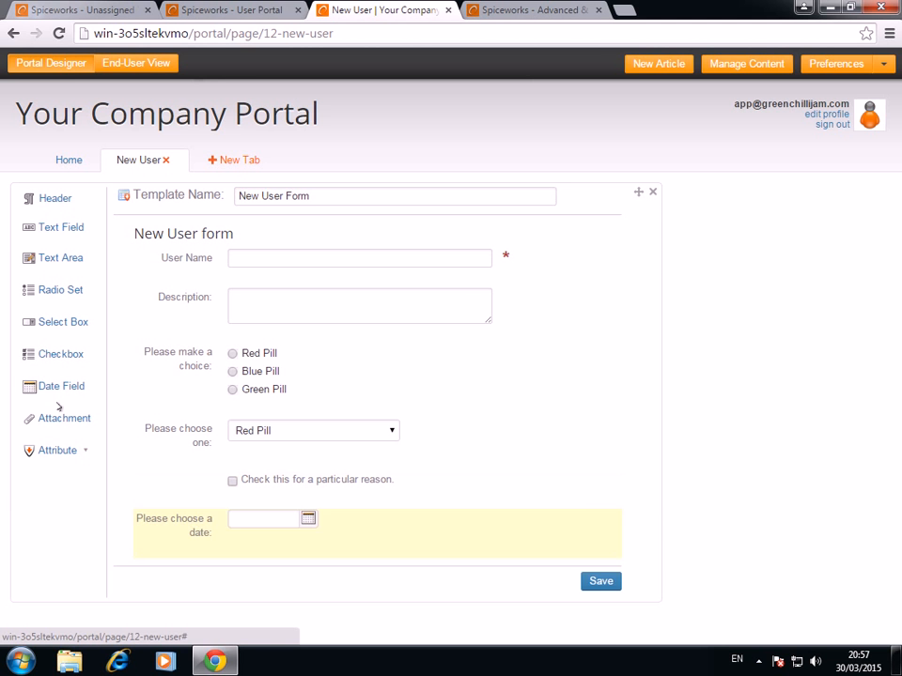
{"action": "left_click", "coordinate": [47, 385]}
{"action": "left_click", "coordinate": [53, 414]}
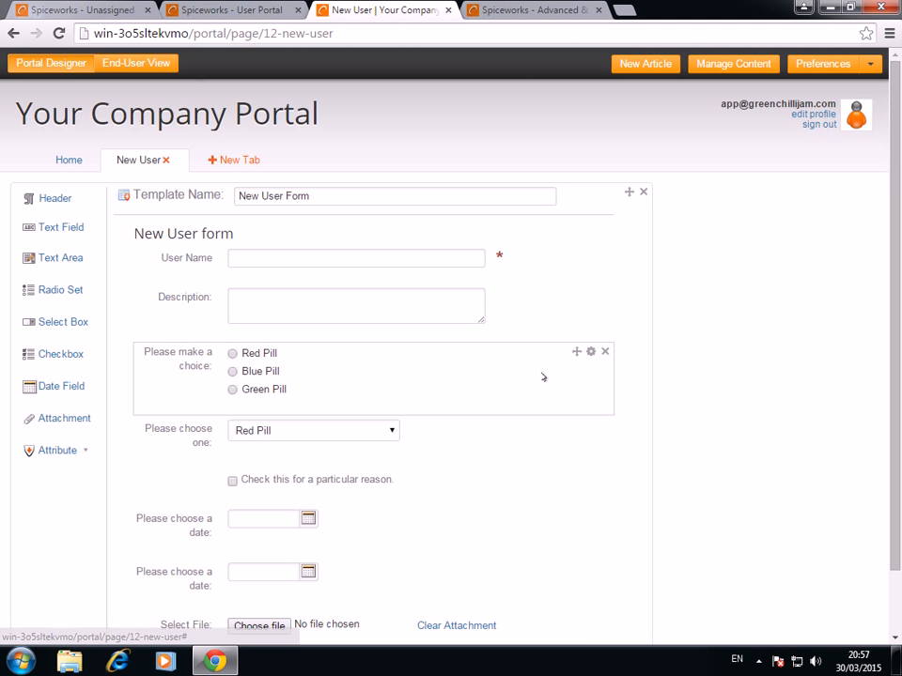
{"action": "scroll", "coordinate": [524, 368], "scroll_direction": "down", "scroll_amount": 1}
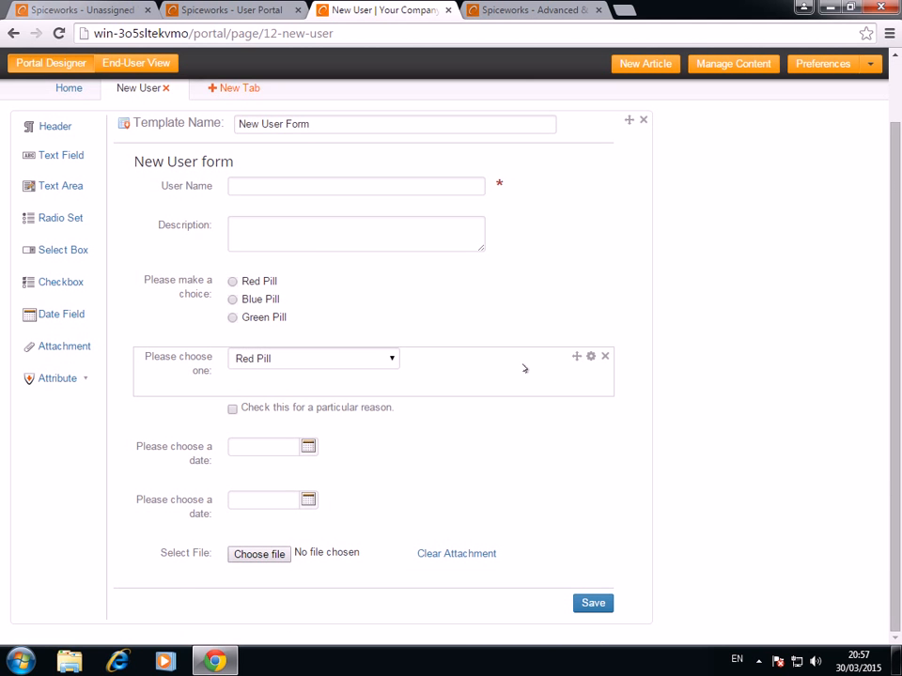
Try the radio set's Red Pill and Blue Pill options and review its comma-separated choices in the field settings.
{"action": "left_click", "coordinate": [232, 281]}
{"action": "left_click", "coordinate": [231, 299]}
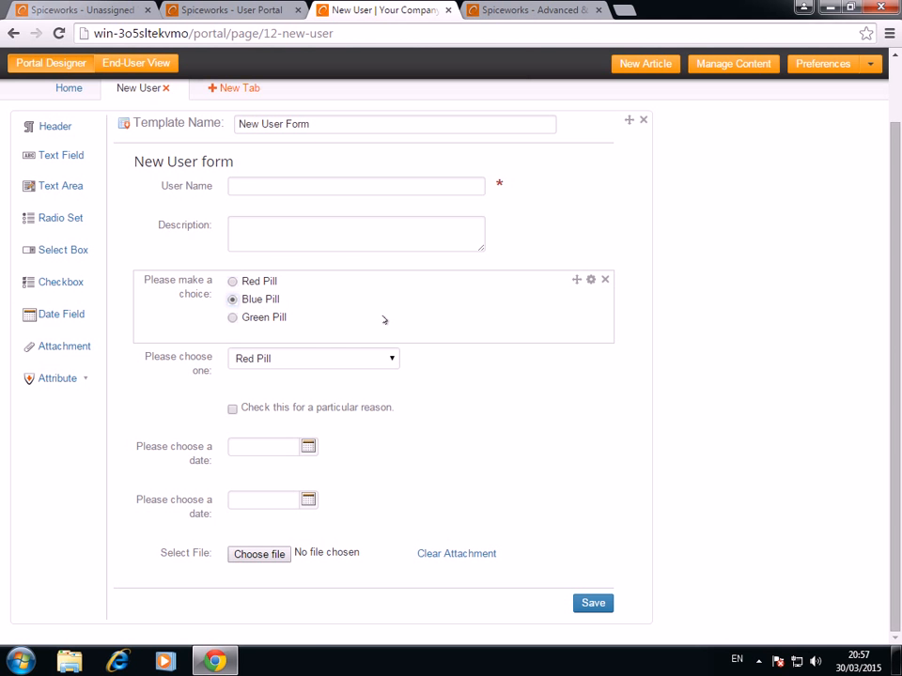
{"action": "left_click", "coordinate": [589, 280]}
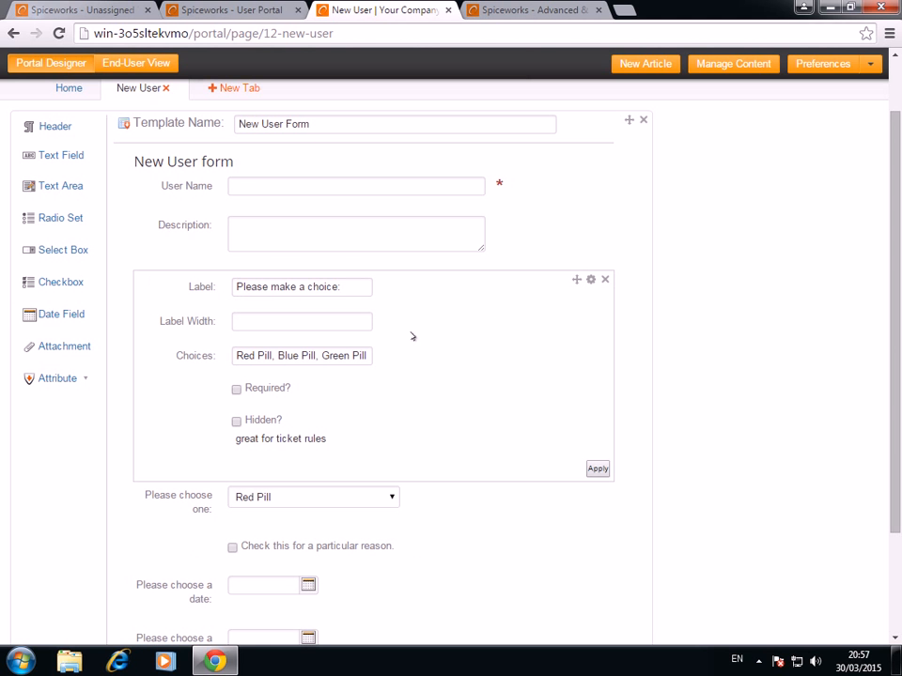
{"action": "left_click_drag", "start_coordinate": [234, 355], "coordinate": [400, 355]}
{"action": "left_click", "coordinate": [319, 356]}
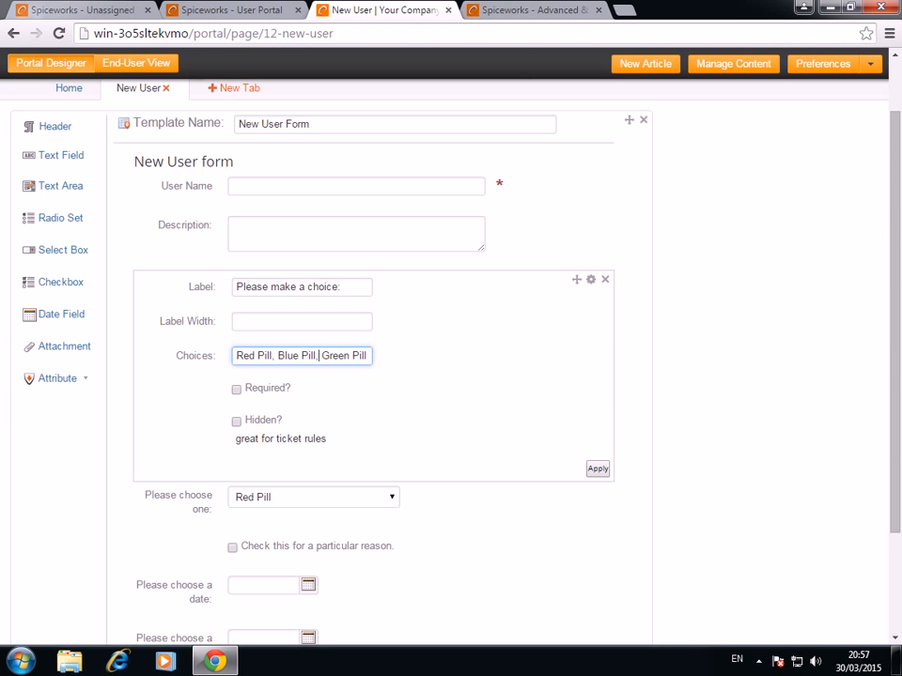
{"action": "left_click", "coordinate": [368, 355]}
{"action": "left_click", "coordinate": [597, 469]}
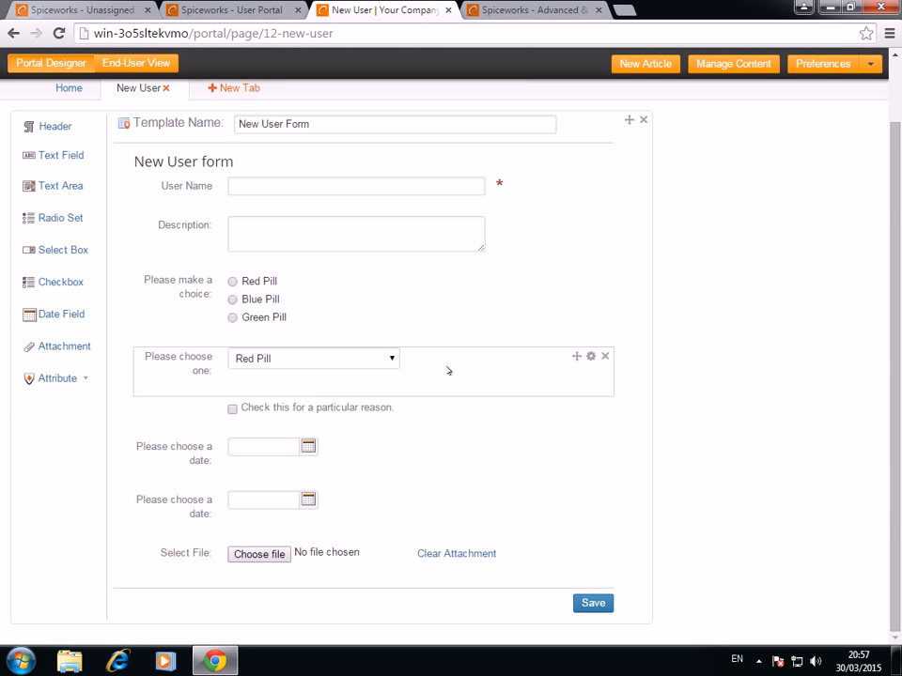
Change the select box's label to "Mobile phone type" in its field settings.
{"action": "left_click", "coordinate": [392, 358]}
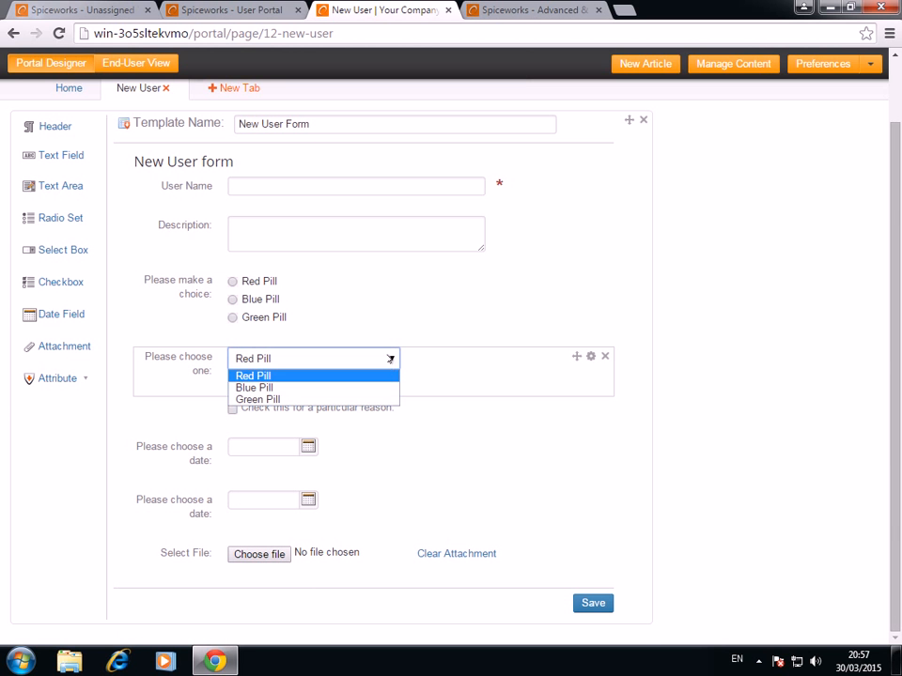
{"action": "left_click", "coordinate": [391, 356]}
{"action": "left_click", "coordinate": [590, 356]}
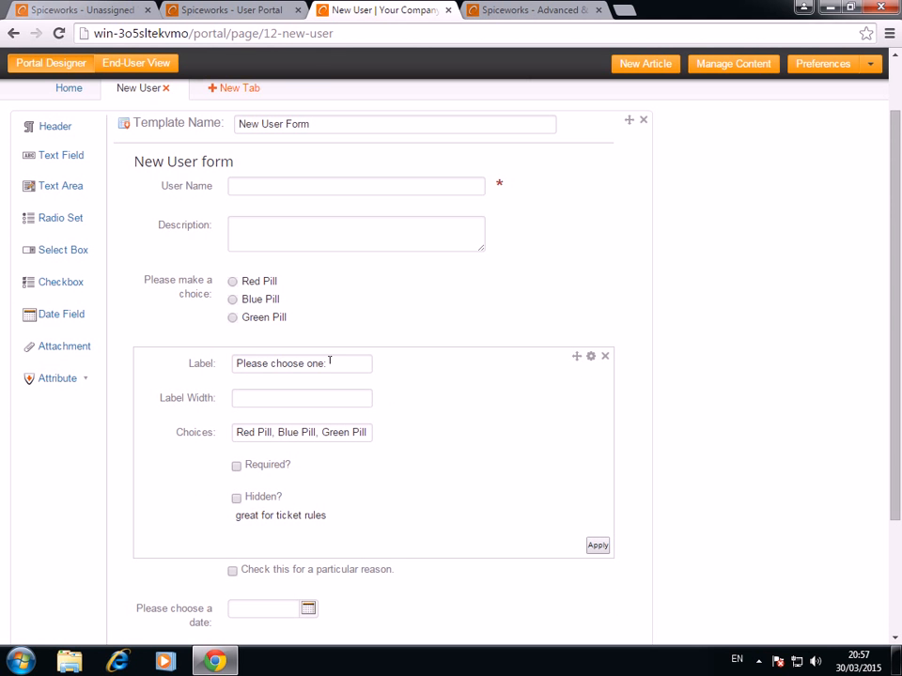
{"action": "left_click_drag", "start_coordinate": [331, 363], "coordinate": [99, 355]}
{"action": "type", "text": "M"}
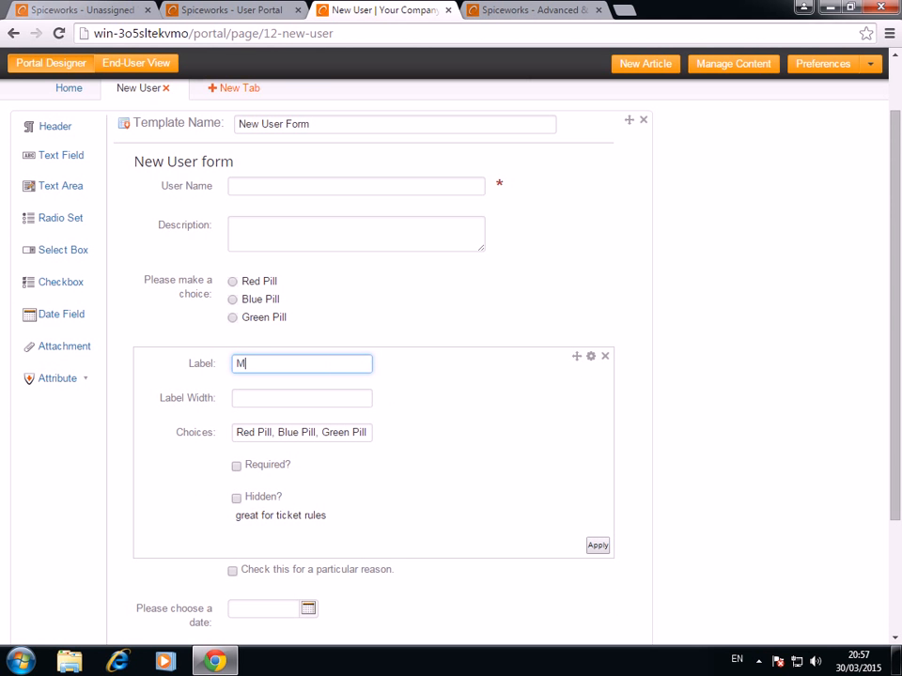
{"action": "type", "text": "obile phone type"}
Add a blank first option to the Mobile phone type choices, apply the settings and check the list.
{"action": "left_click_drag", "start_coordinate": [269, 428], "coordinate": [191, 440]}
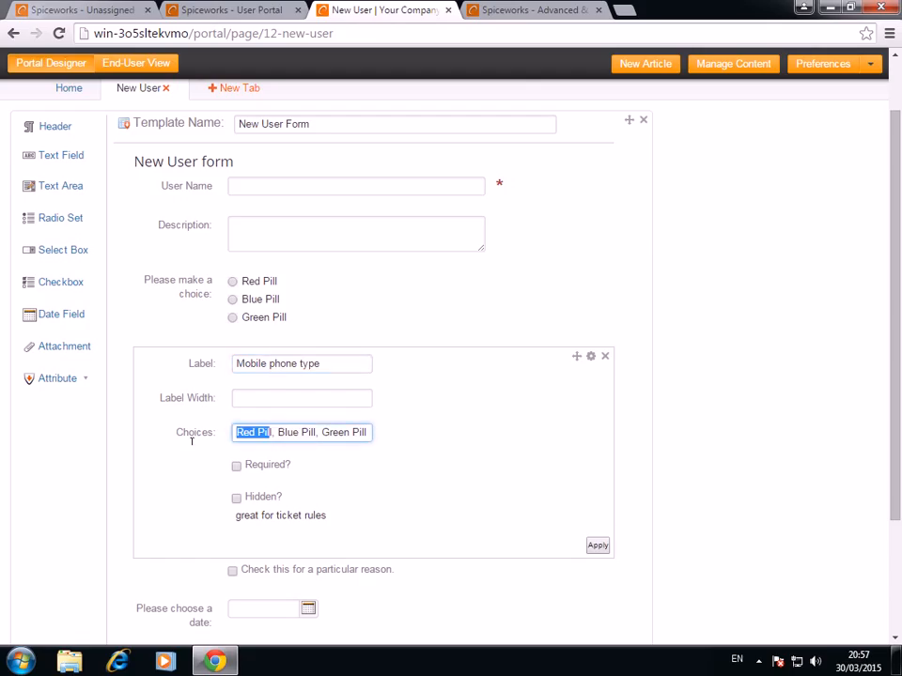
{"action": "key", "text": "Home"}
{"action": "type", "text": ","}
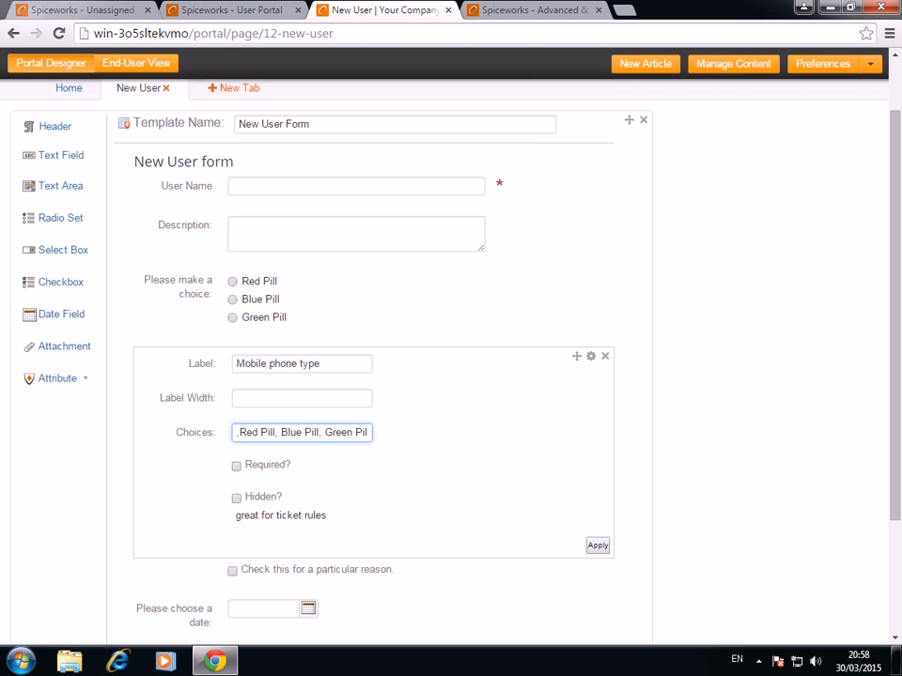
{"action": "left_click", "coordinate": [596, 545]}
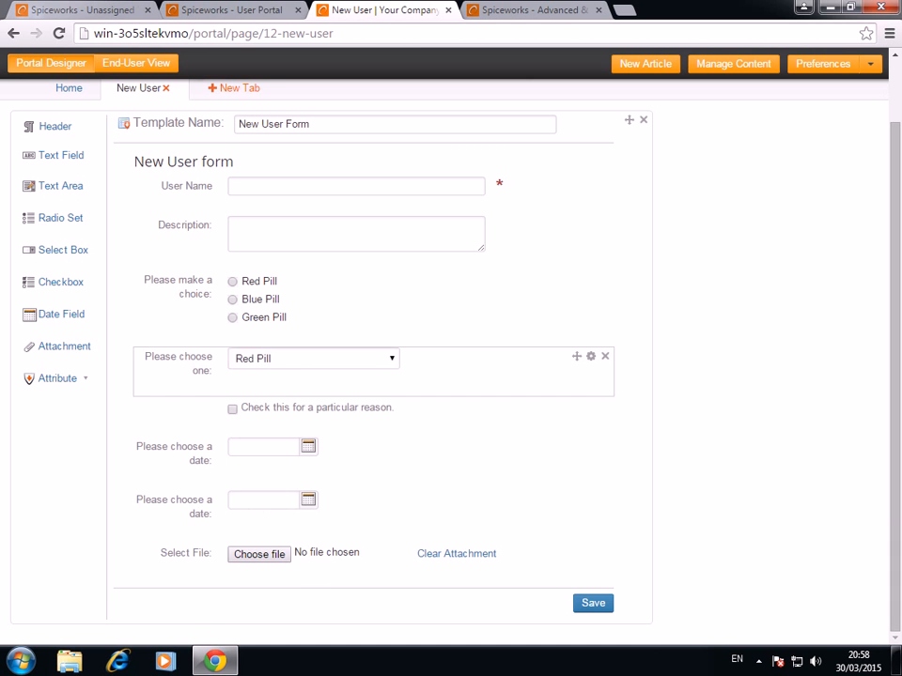
{"action": "left_click", "coordinate": [393, 359]}
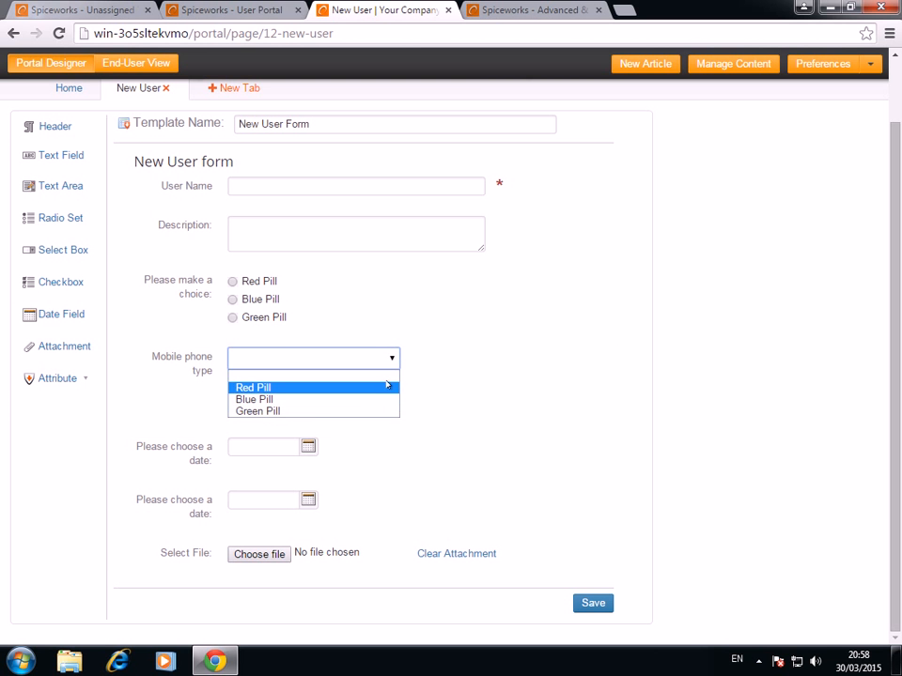
{"action": "left_click", "coordinate": [477, 369]}
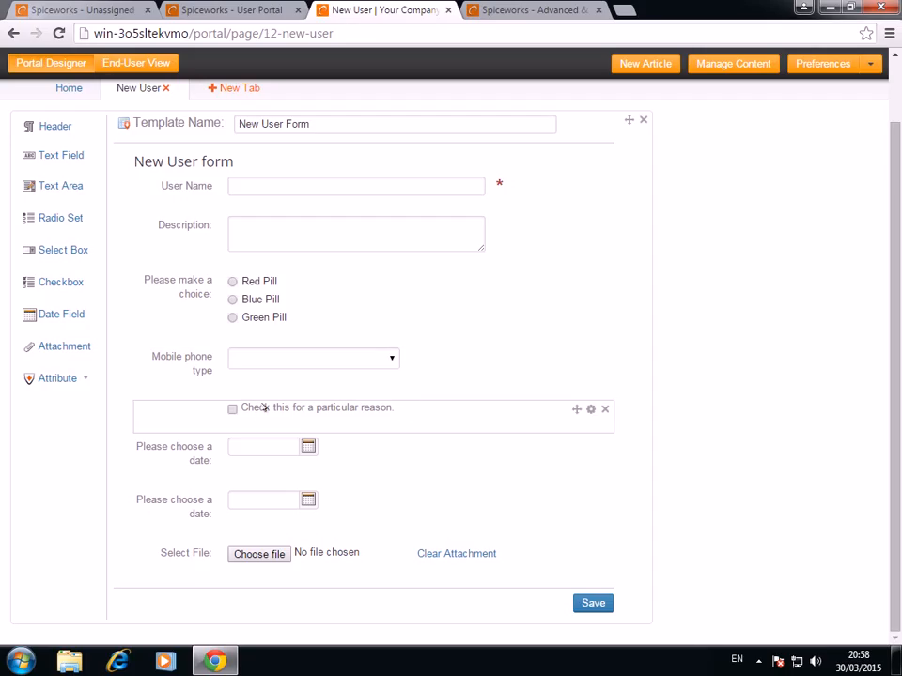
Try the form's checkbox, review its label, required and hidden settings, and apply them without changes.
{"action": "left_click", "coordinate": [231, 411]}
{"action": "left_click", "coordinate": [590, 409]}
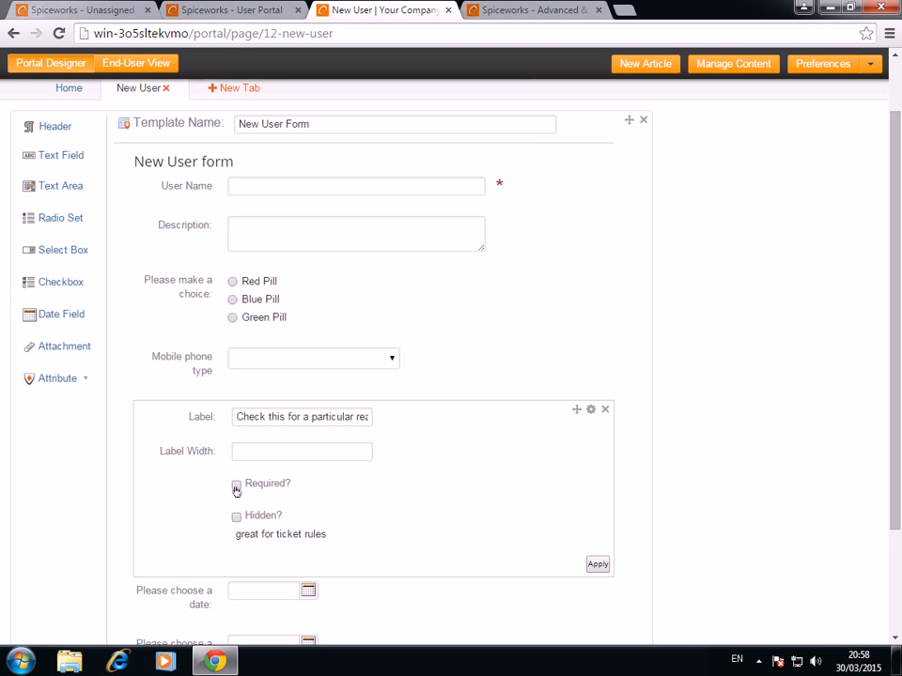
{"action": "left_click", "coordinate": [597, 564]}
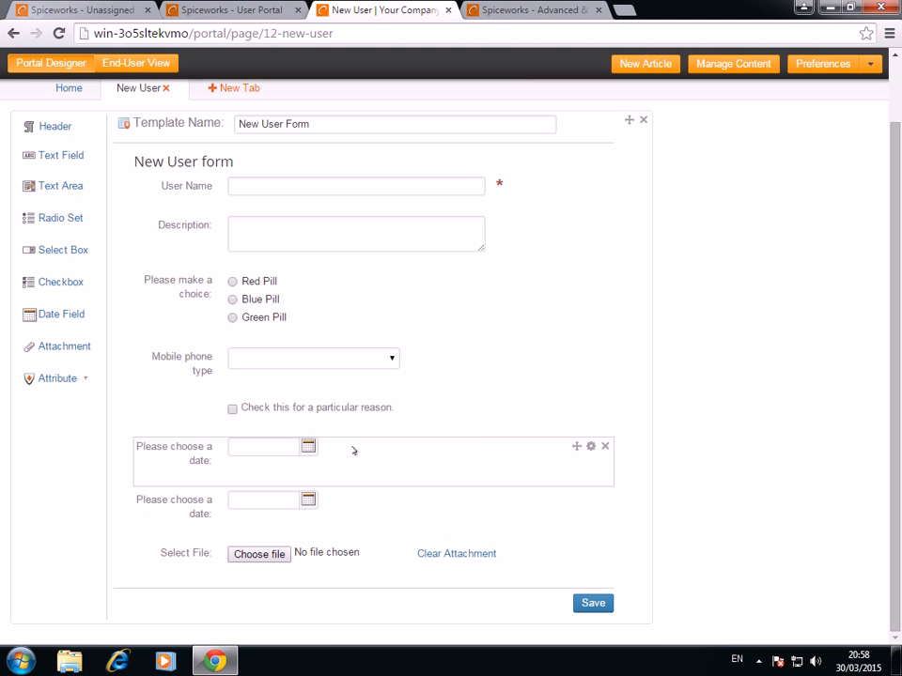
Label the first date field "Start date", make it required and apply the settings.
{"action": "left_click", "coordinate": [591, 446]}
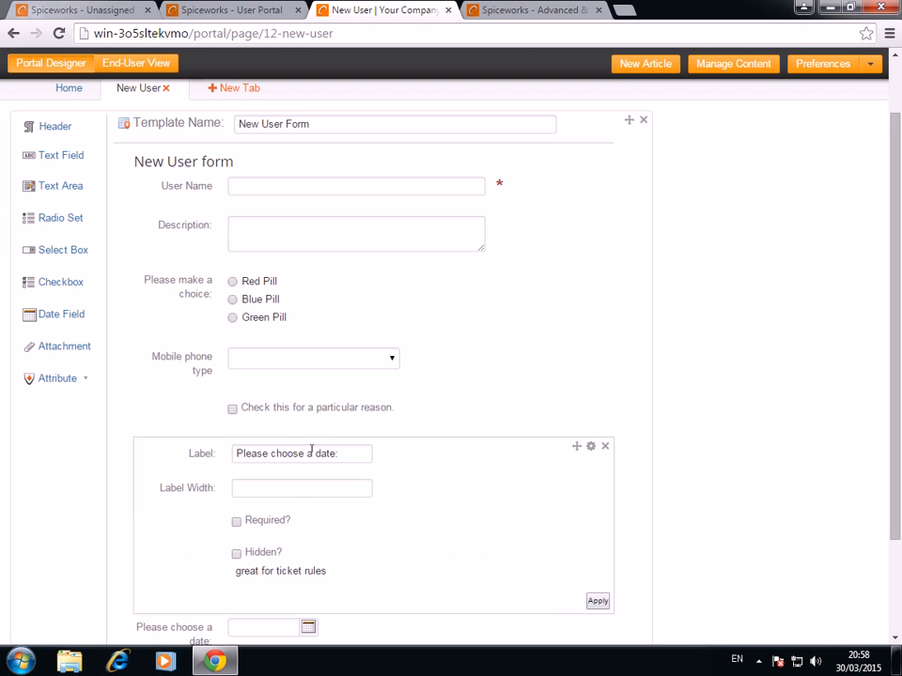
{"action": "triple_click", "coordinate": [282, 453]}
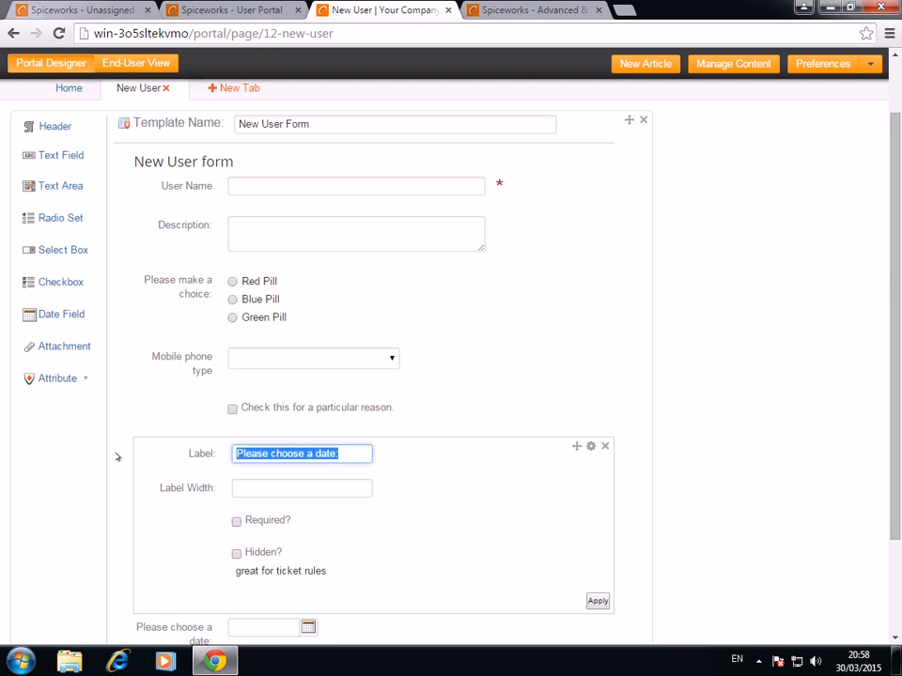
{"action": "type", "text": "Start date"}
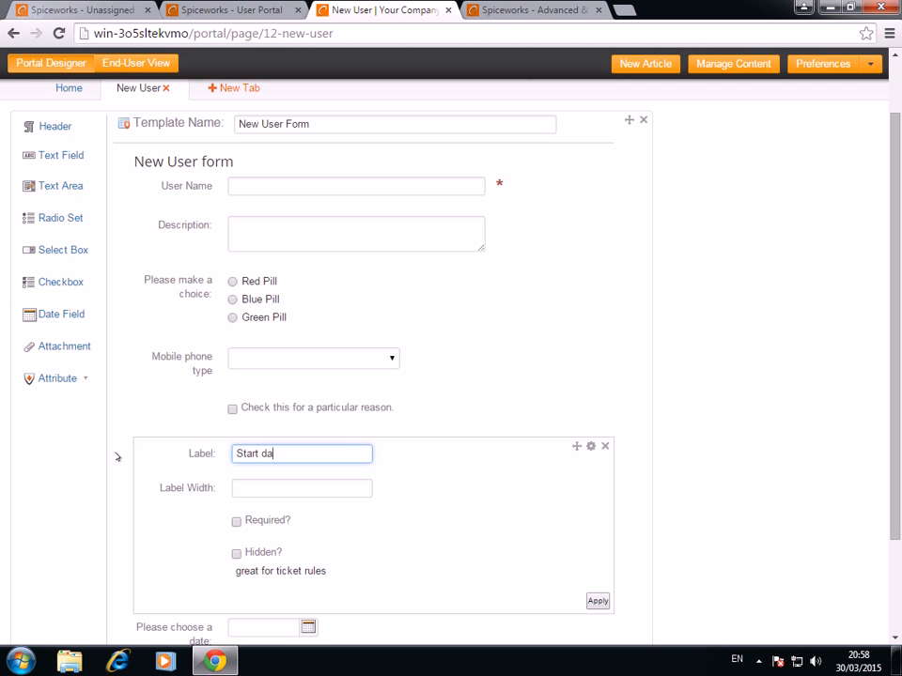
{"action": "left_click", "coordinate": [237, 523]}
{"action": "left_click", "coordinate": [598, 601]}
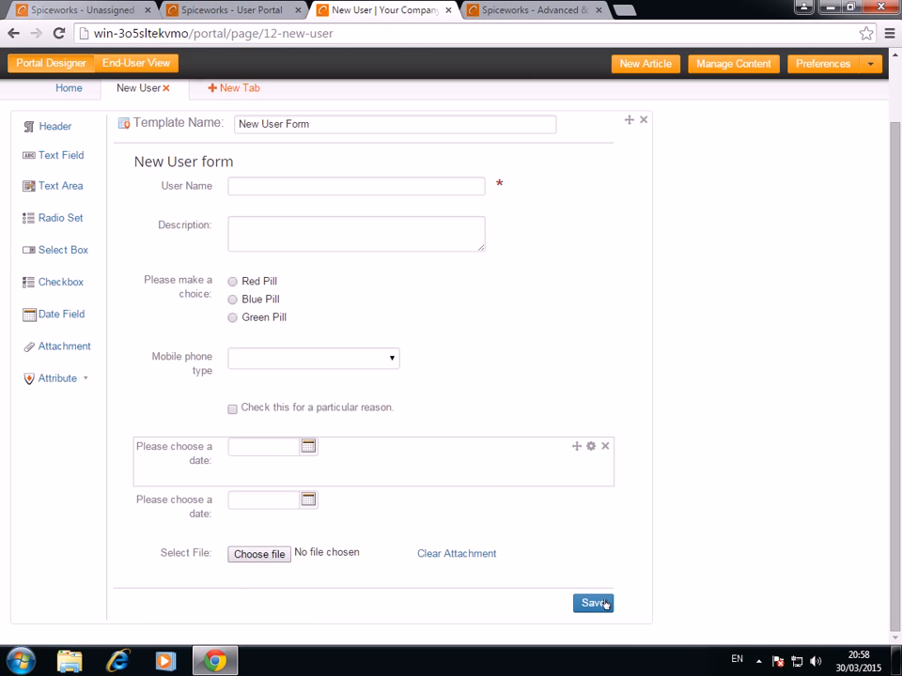
Label the second date field "End date" and apply the settings.
{"action": "mouse_move", "coordinate": [392, 505]}
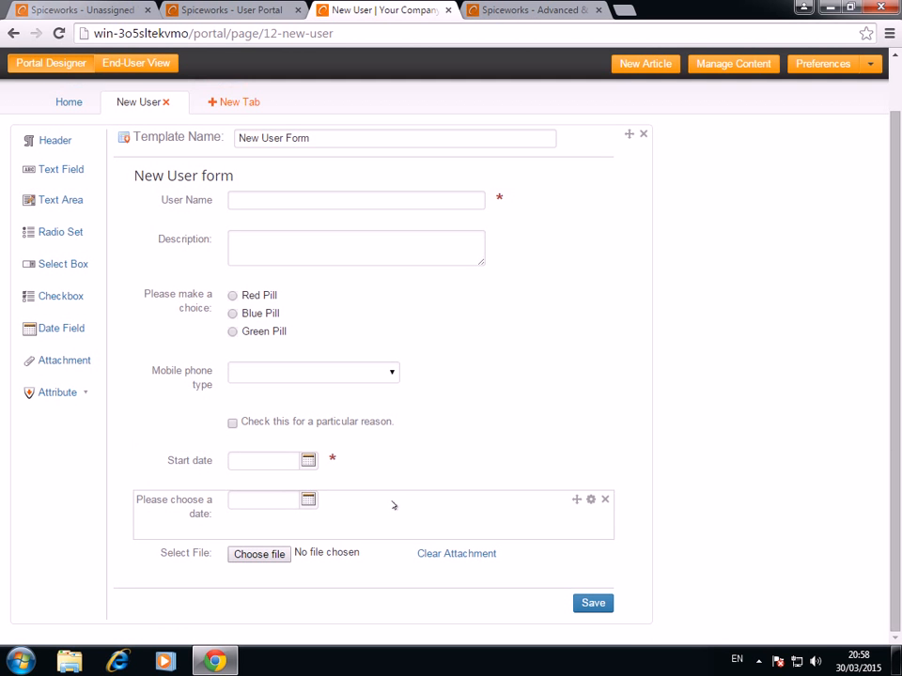
{"action": "left_click", "coordinate": [589, 503]}
{"action": "left_click_drag", "start_coordinate": [354, 505], "coordinate": [94, 495]}
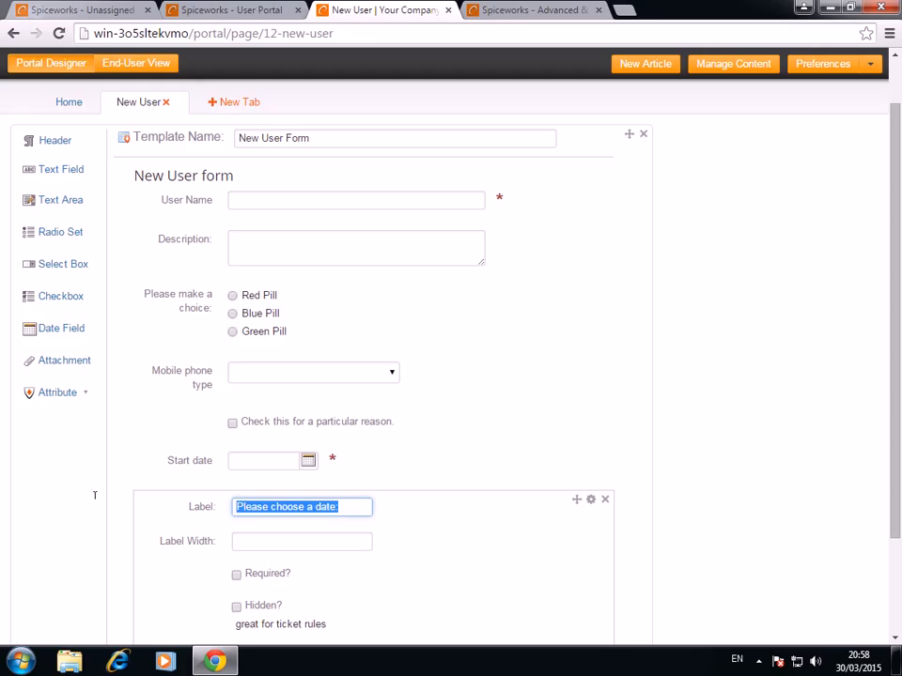
{"action": "type", "text": "E"}
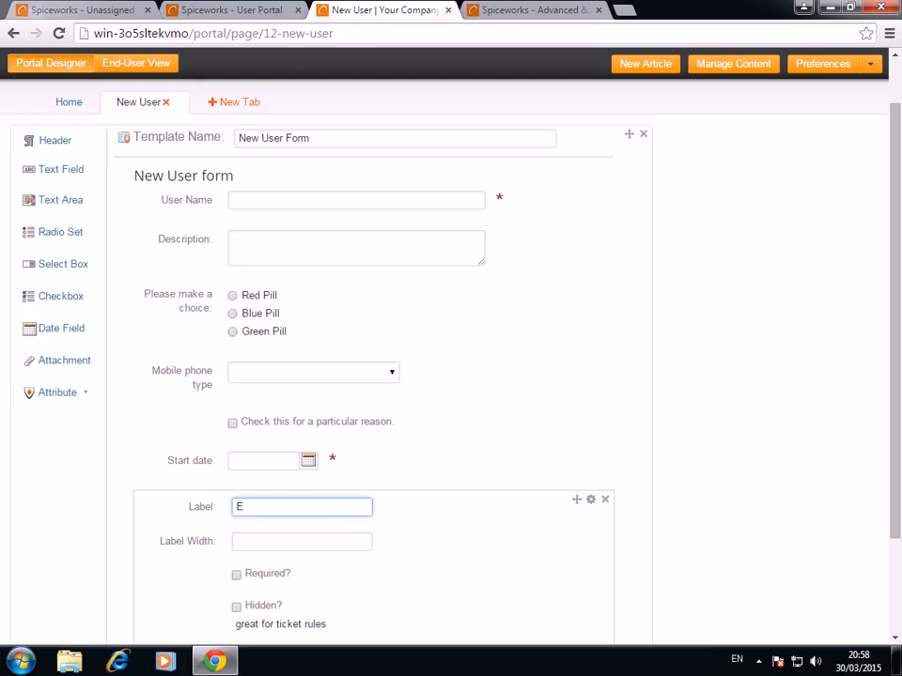
{"action": "type", "text": "nd date"}
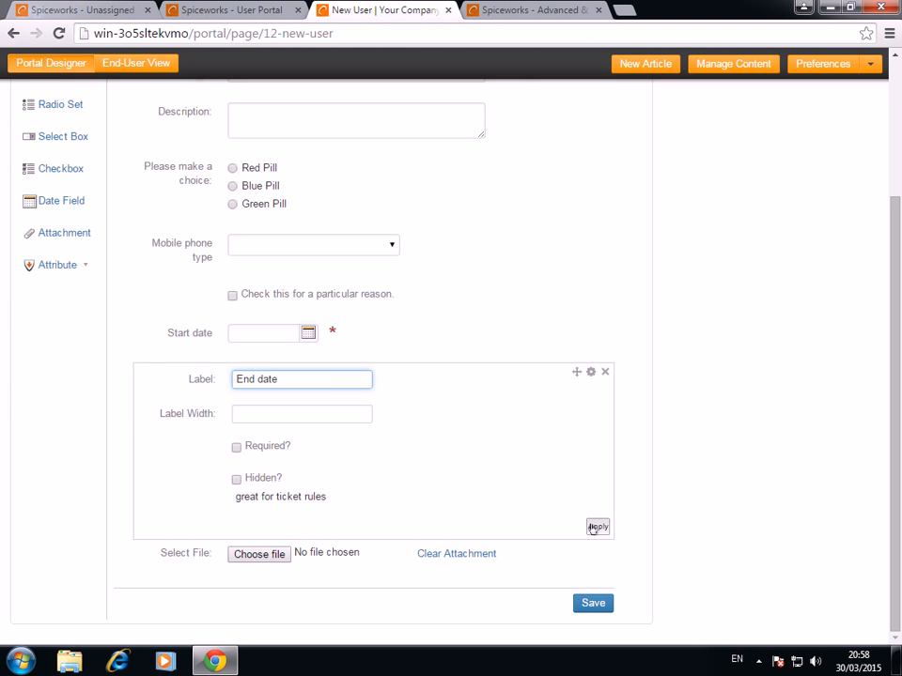
{"action": "left_click", "coordinate": [597, 527]}
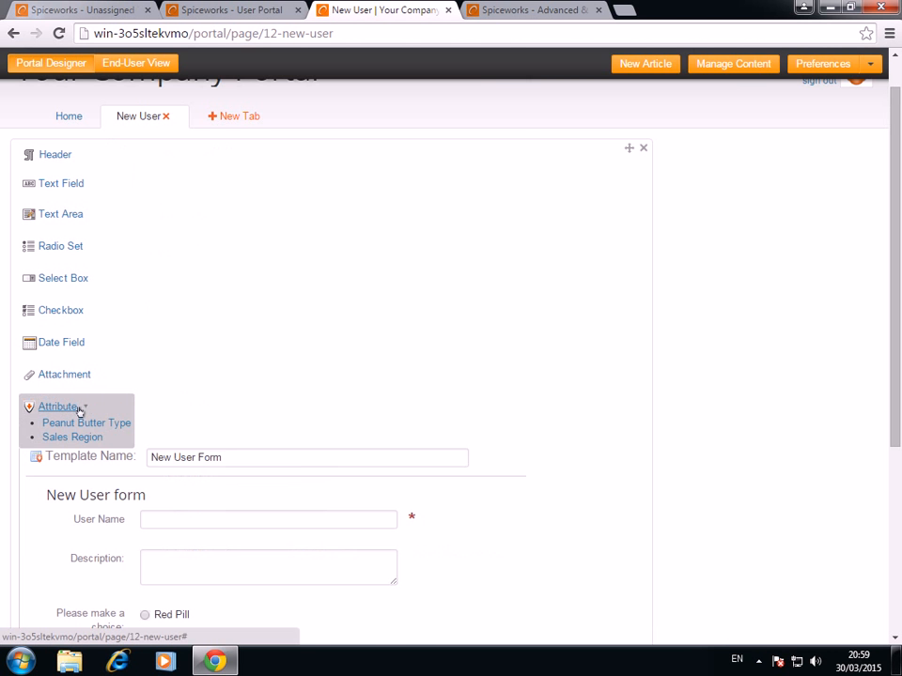
Examine the custom attributes and their In Portal settings on the Advanced settings page.
{"action": "left_click", "coordinate": [526, 9]}
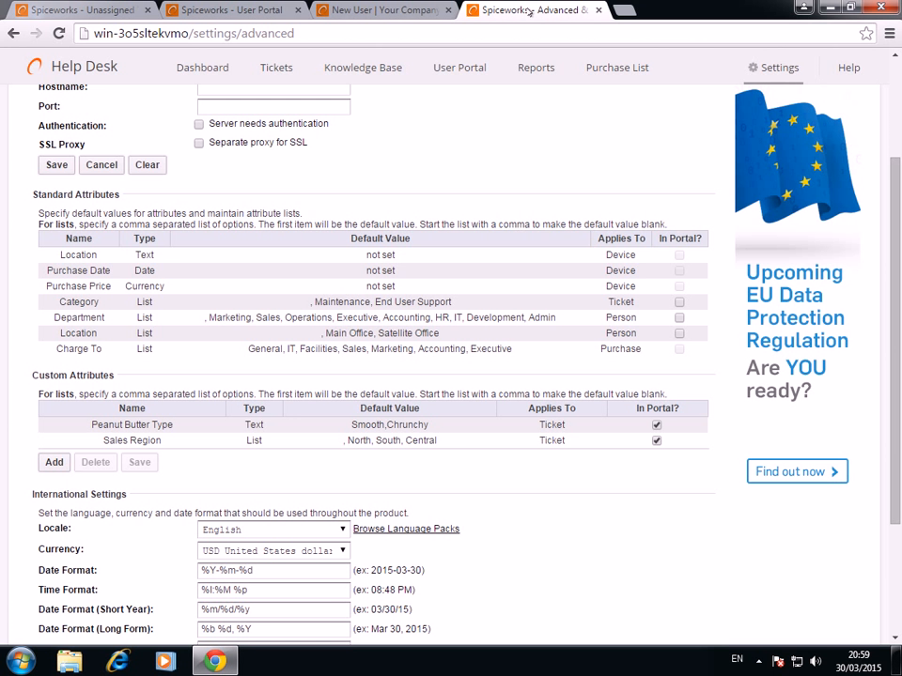
{"action": "scroll", "coordinate": [195, 316], "scroll_direction": "down", "scroll_amount": 2}
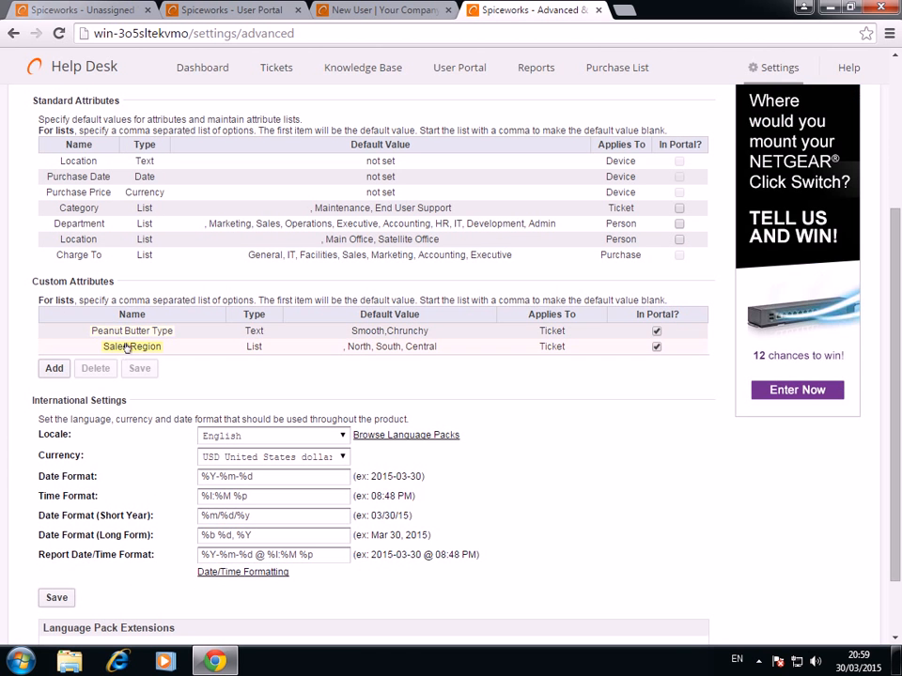
{"action": "left_click", "coordinate": [658, 331]}
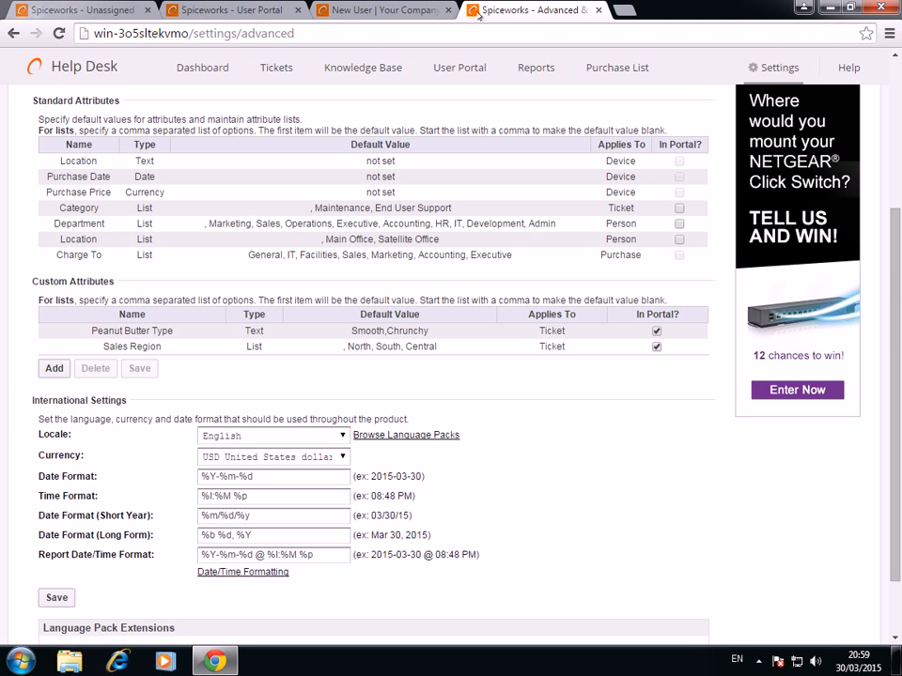
Return to the New User page and add the Peanut Butter Type attribute to the form.
{"action": "left_click", "coordinate": [364, 12]}
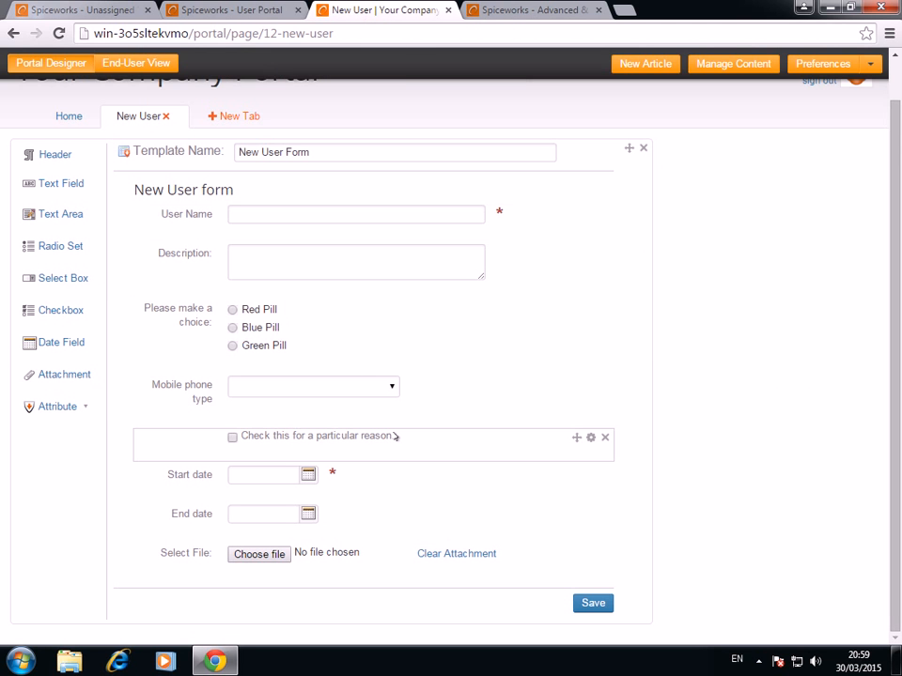
{"action": "left_click", "coordinate": [47, 410]}
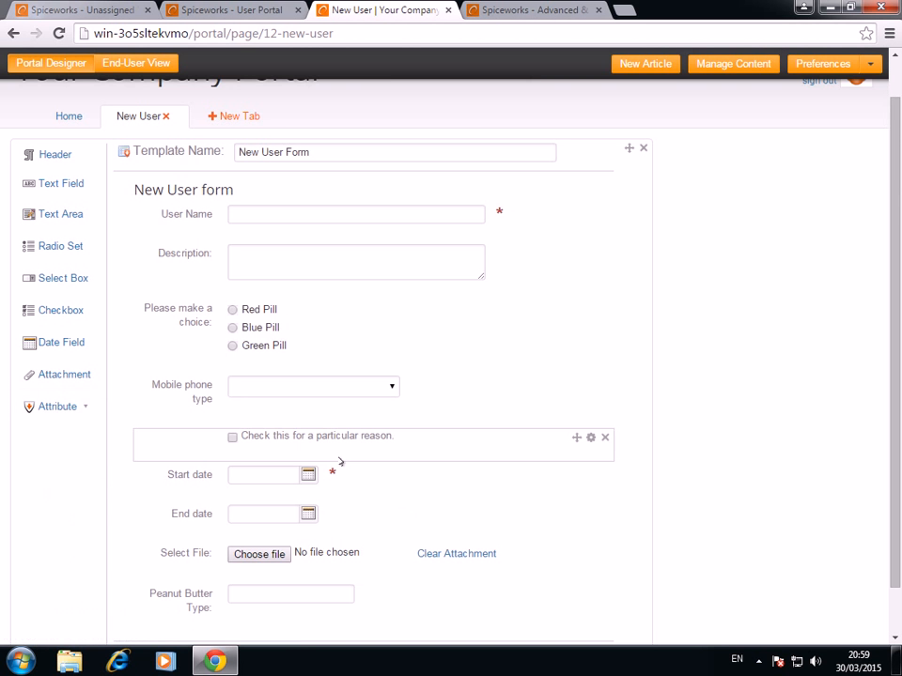
{"action": "scroll", "coordinate": [341, 461], "scroll_direction": "down", "scroll_amount": 1}
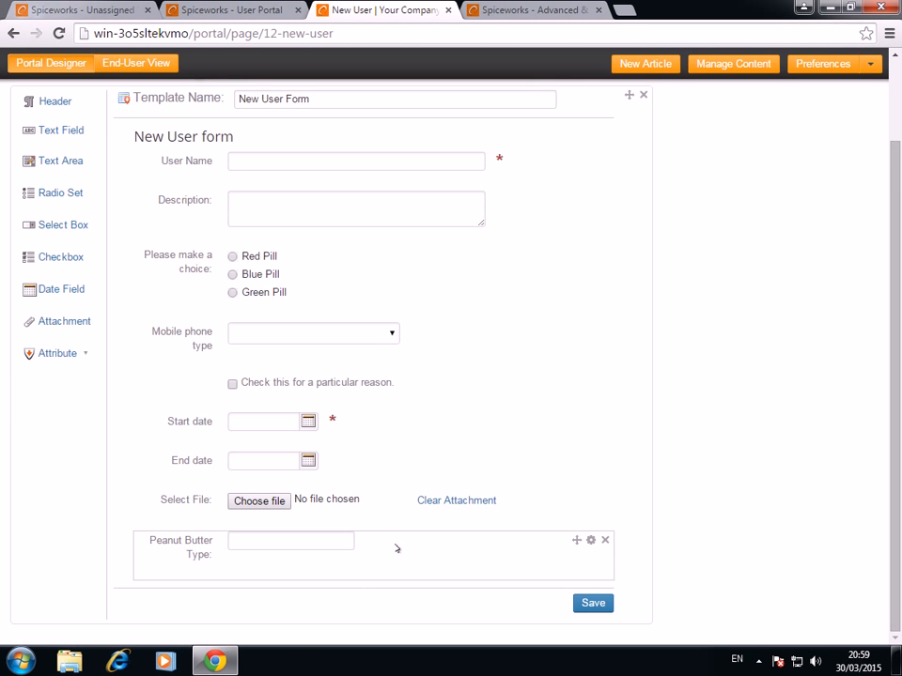
Make the Peanut Butter Type field required, apply the settings and save the form.
{"action": "left_click", "coordinate": [591, 541]}
{"action": "scroll", "coordinate": [511, 566], "scroll_direction": "down", "scroll_amount": 1}
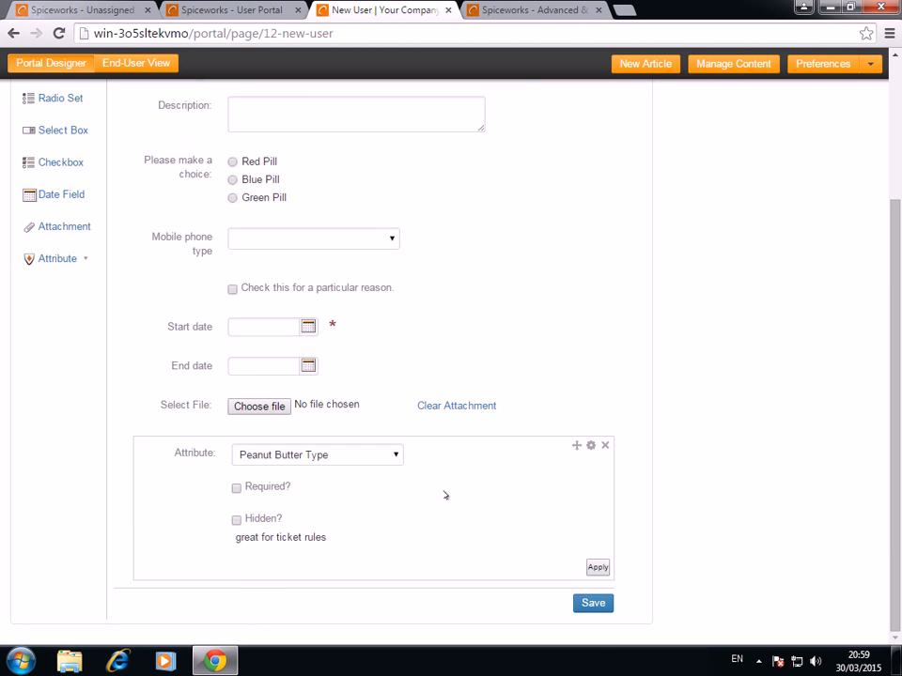
{"action": "left_click", "coordinate": [397, 454]}
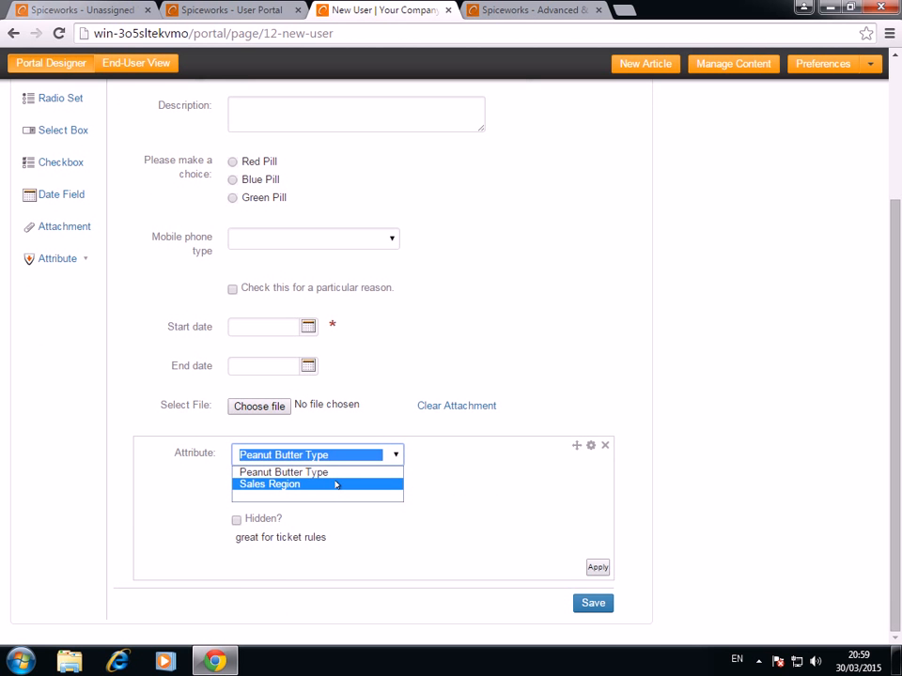
{"action": "left_click", "coordinate": [475, 484]}
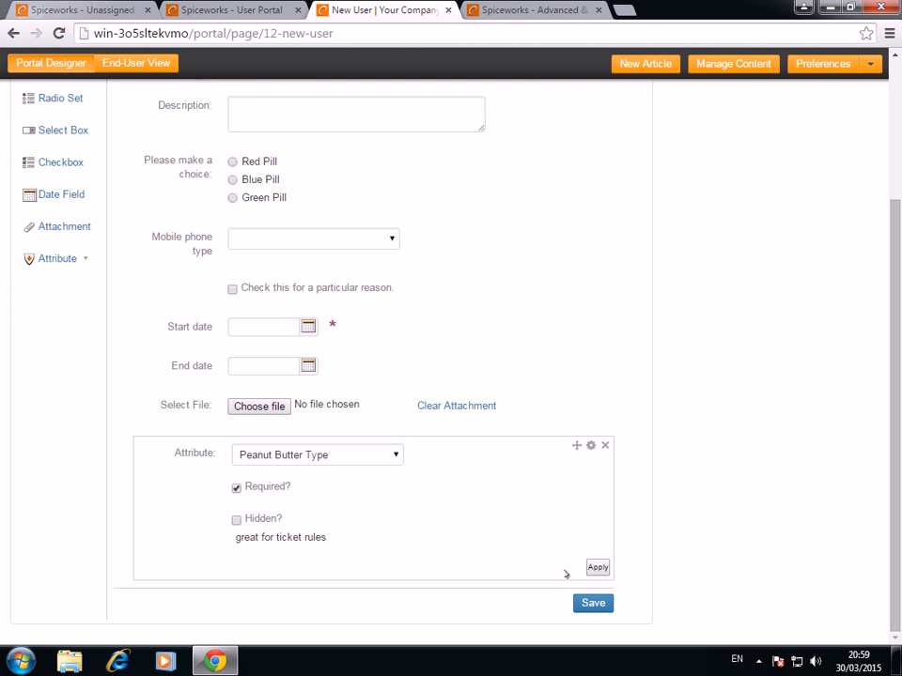
{"action": "left_click", "coordinate": [594, 569]}
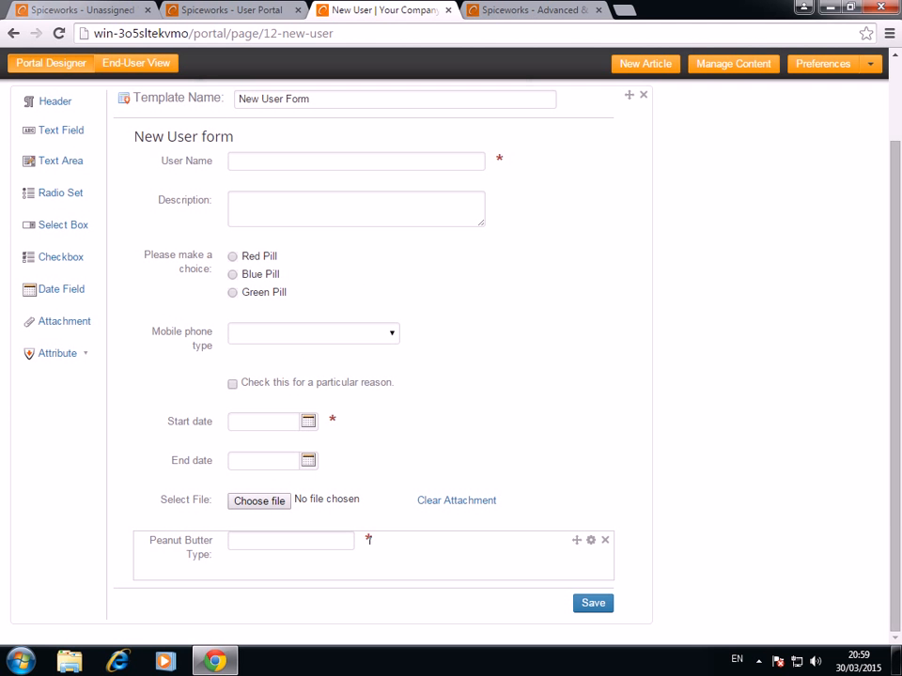
{"action": "left_click", "coordinate": [583, 606]}
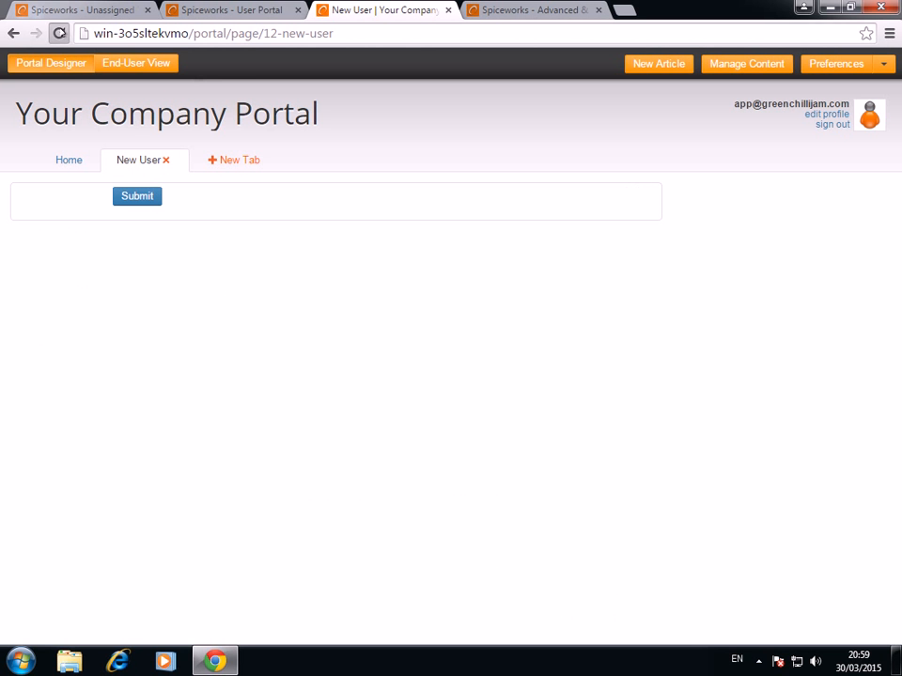
Reload the page, preview the form in End-User View and return to Portal Designer.
{"action": "left_click", "coordinate": [58, 32]}
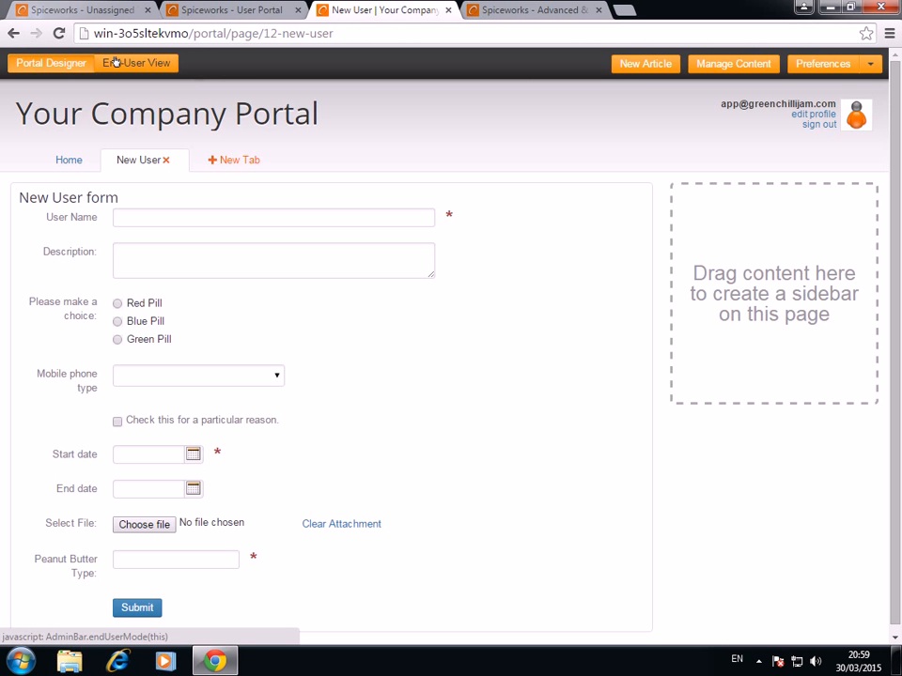
{"action": "left_click", "coordinate": [114, 62]}
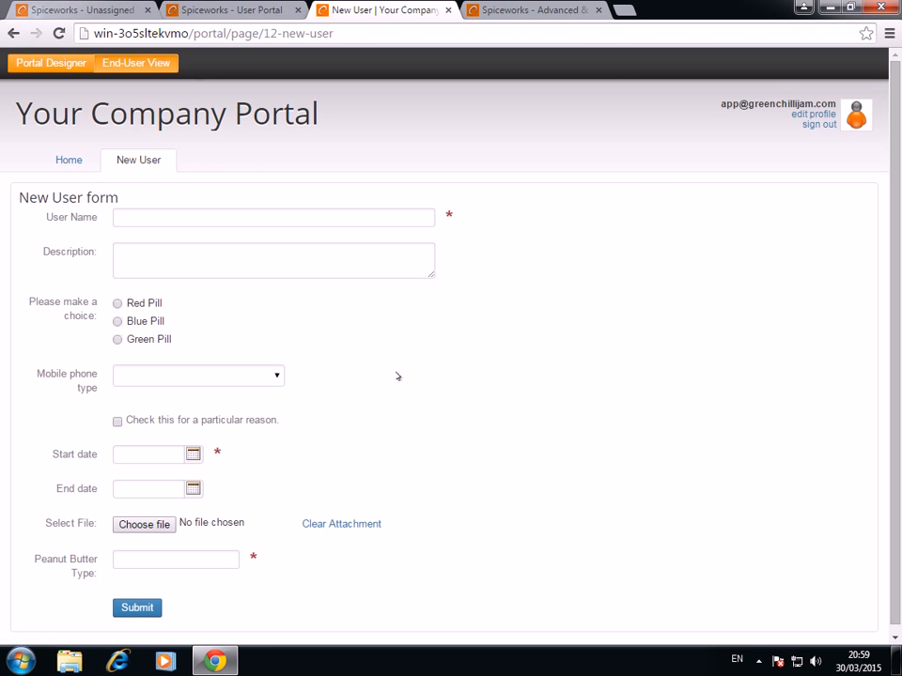
{"action": "scroll", "coordinate": [398, 377], "scroll_direction": "down", "scroll_amount": 1}
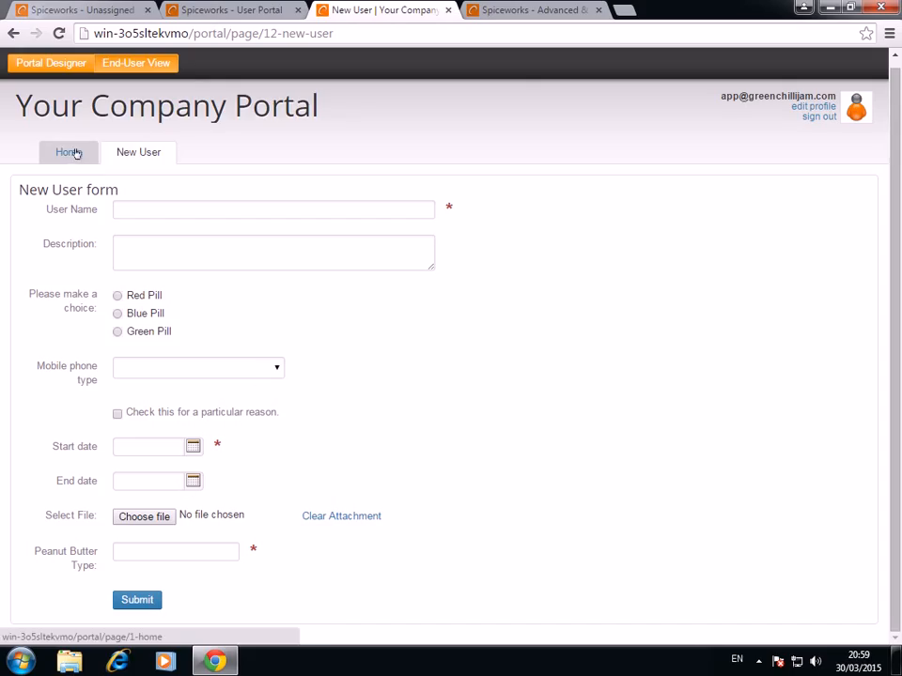
{"action": "left_click", "coordinate": [29, 65]}
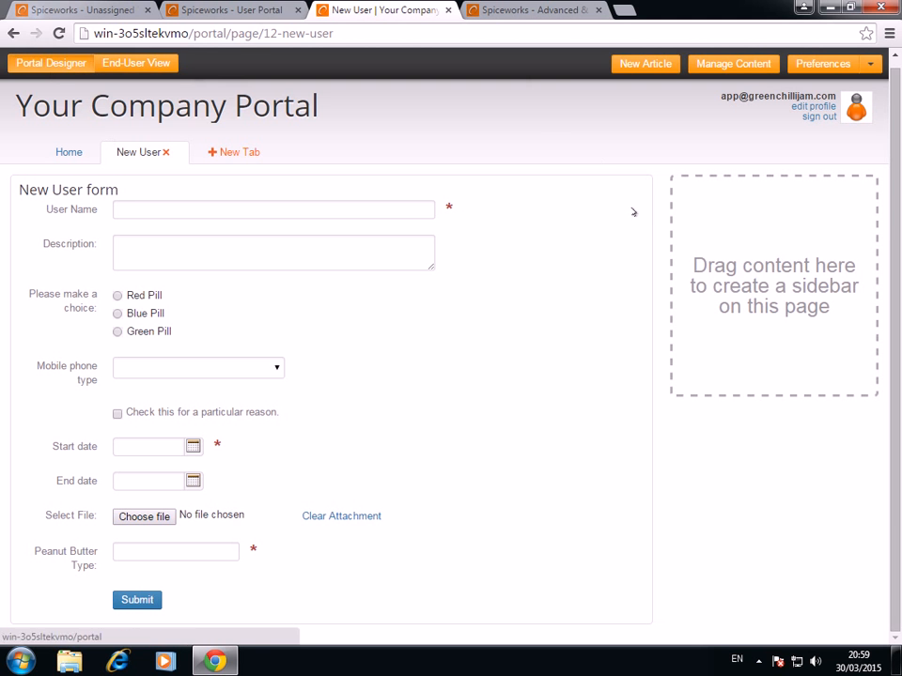
Reopen the New User form for editing and add another text field at its end.
{"action": "mouse_move", "coordinate": [639, 196]}
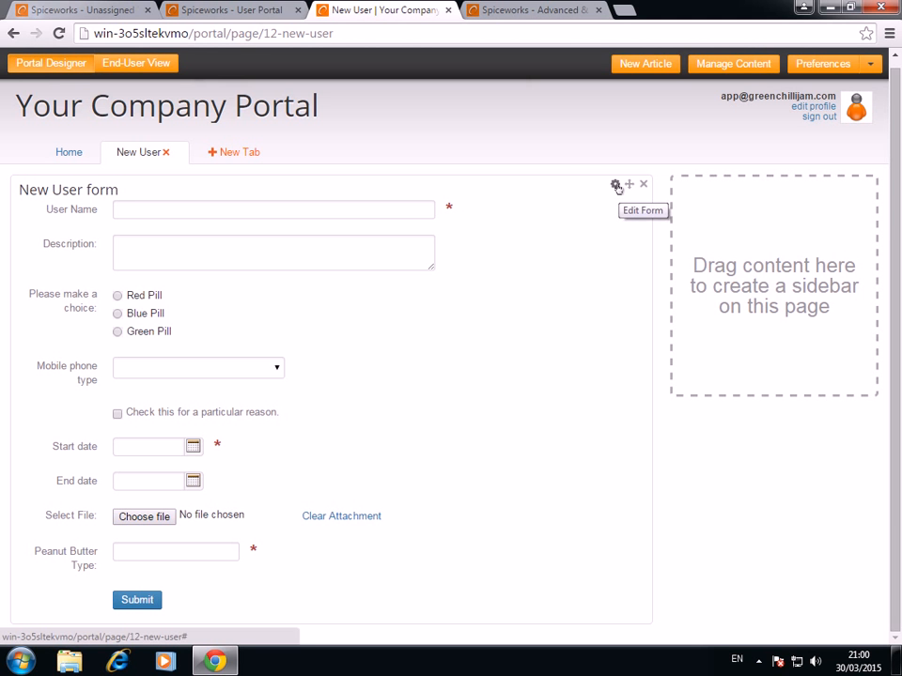
{"action": "left_click", "coordinate": [618, 187]}
{"action": "scroll", "coordinate": [472, 267], "scroll_direction": "down", "scroll_amount": 1}
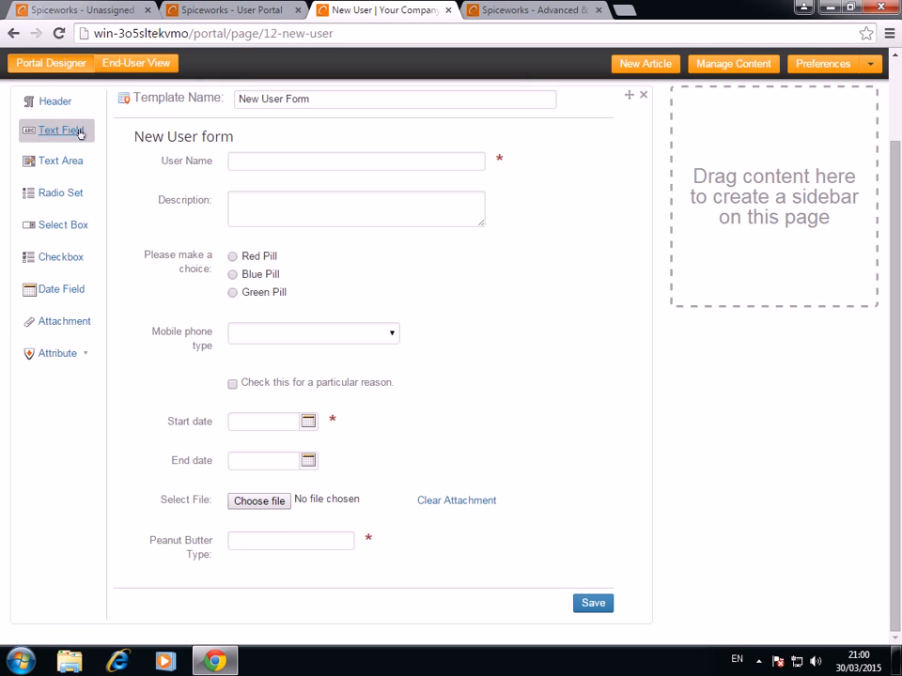
{"action": "left_click", "coordinate": [80, 134]}
{"action": "scroll", "coordinate": [437, 372], "scroll_direction": "down", "scroll_amount": 1}
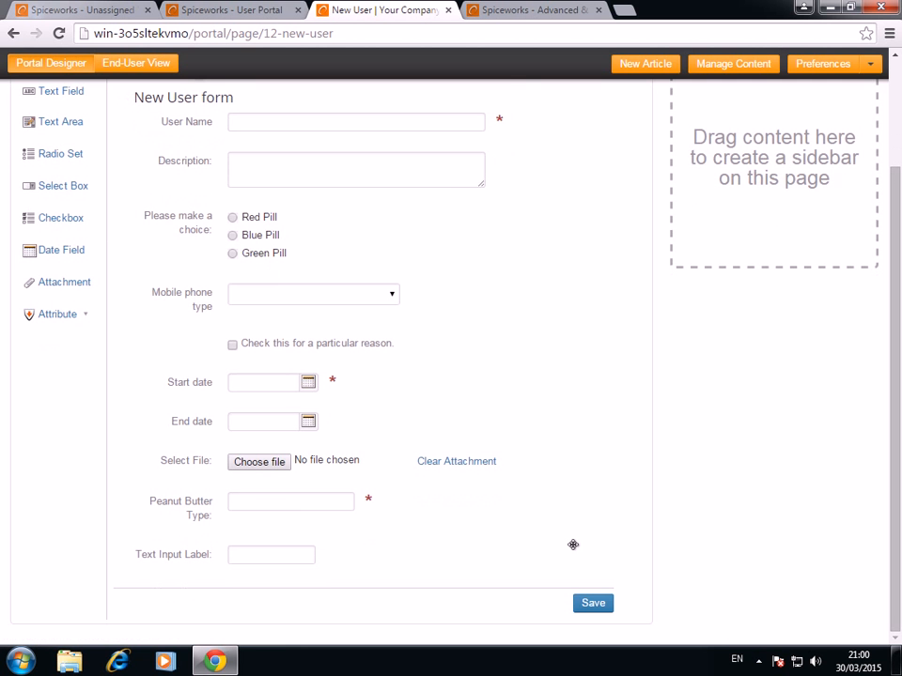
{"action": "scroll", "coordinate": [500, 431], "scroll_direction": "up", "scroll_amount": 1}
{"action": "scroll", "coordinate": [500, 434], "scroll_direction": "down", "scroll_amount": 1}
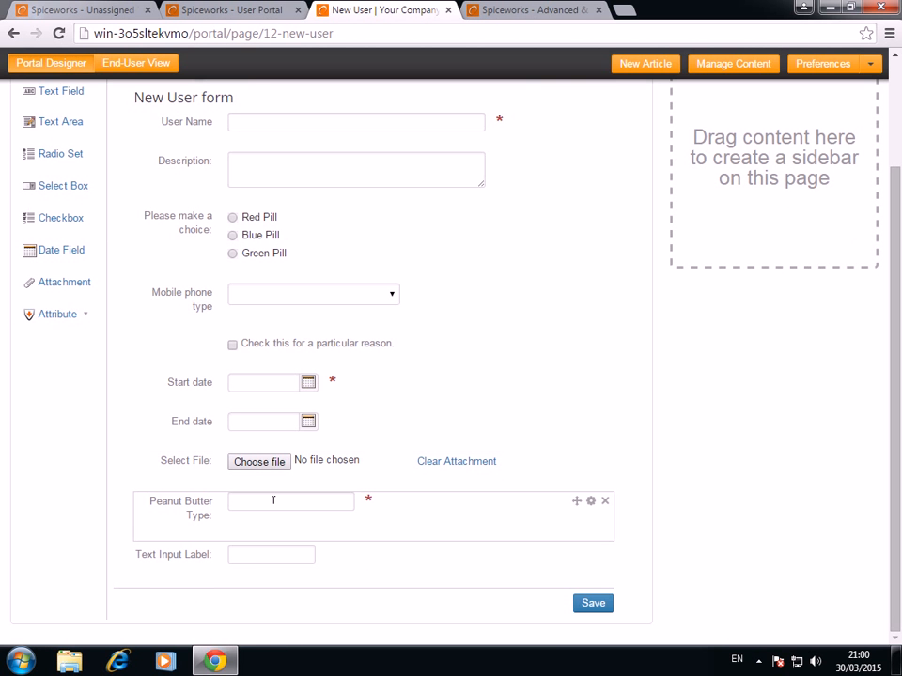
Enter "#due in 2 days" as the new text field's default content and save the form.
{"action": "left_click", "coordinate": [250, 556]}
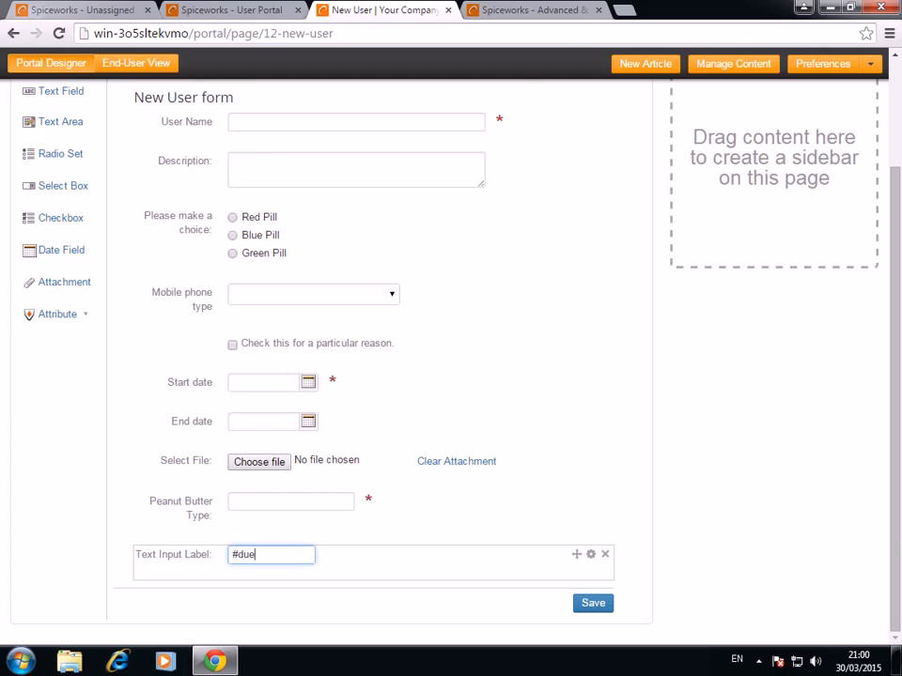
{"action": "type", "text": "#due in 2 days"}
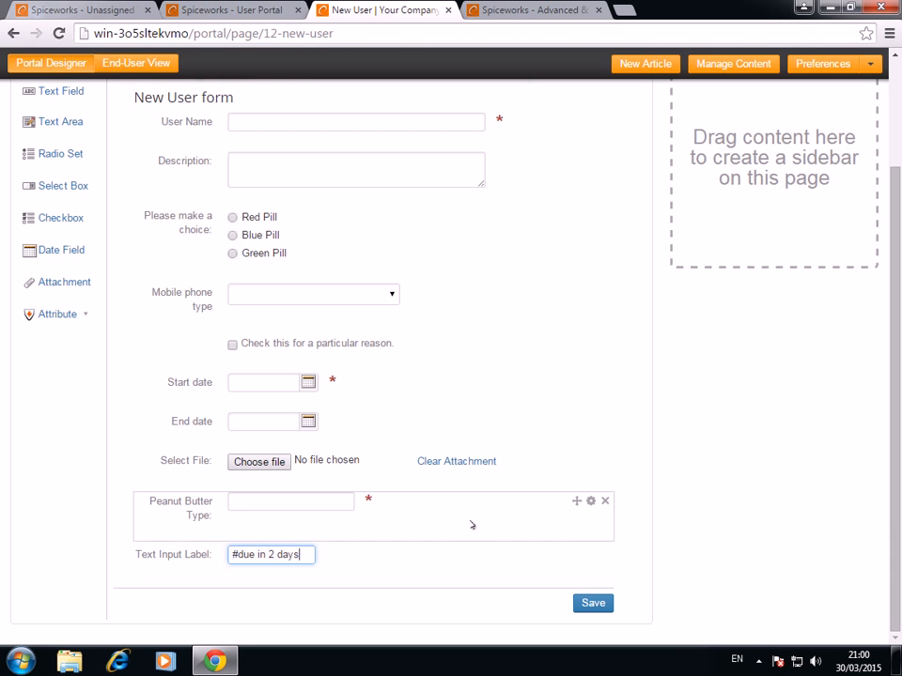
{"action": "left_click", "coordinate": [594, 604]}
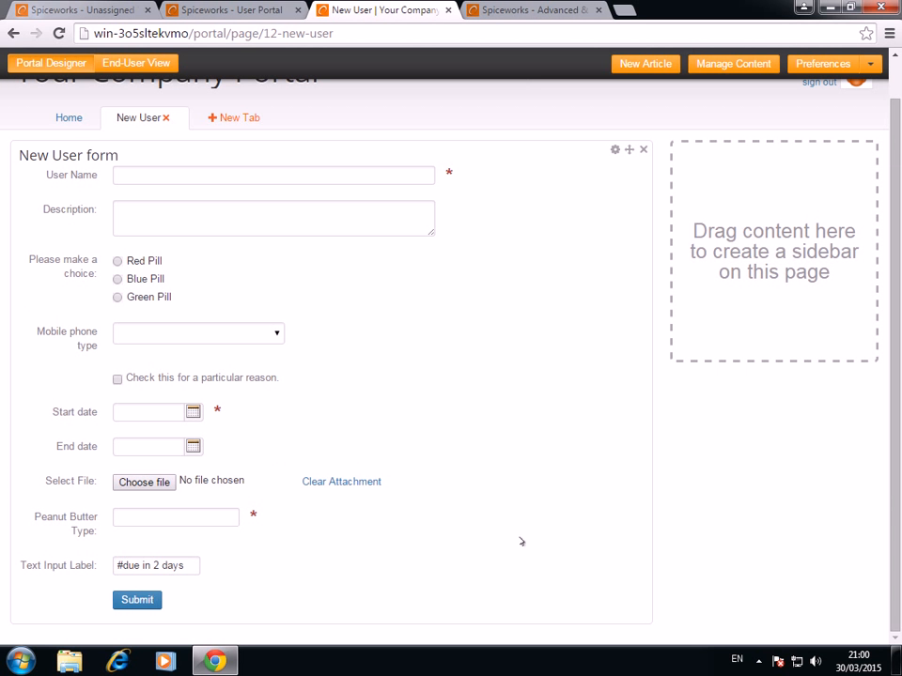
Make the "#due in 2 days" text field hidden, apply the setting and save the New User form.
{"action": "left_click", "coordinate": [614, 150]}
{"action": "scroll", "coordinate": [456, 501], "scroll_direction": "down", "scroll_amount": 2}
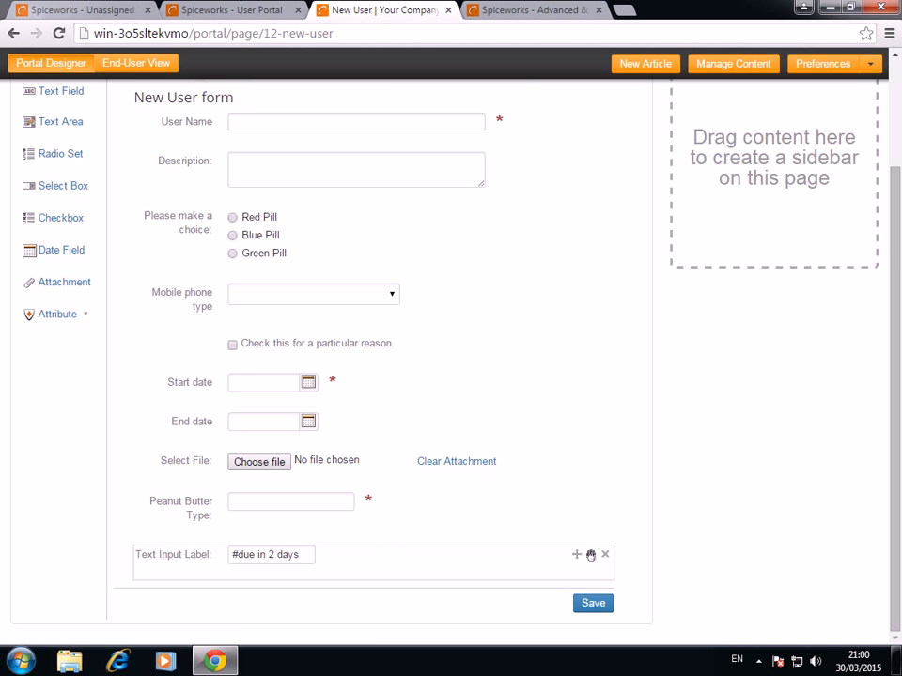
{"action": "left_click", "coordinate": [590, 555]}
{"action": "scroll", "coordinate": [430, 554], "scroll_direction": "down", "scroll_amount": 3}
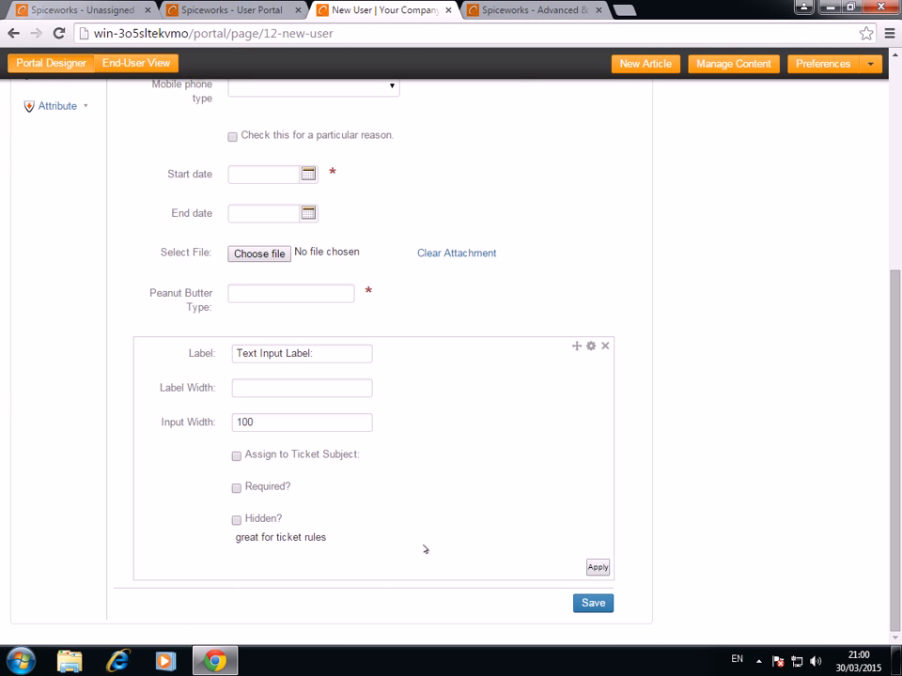
{"action": "left_click", "coordinate": [237, 519]}
{"action": "left_click", "coordinate": [593, 568]}
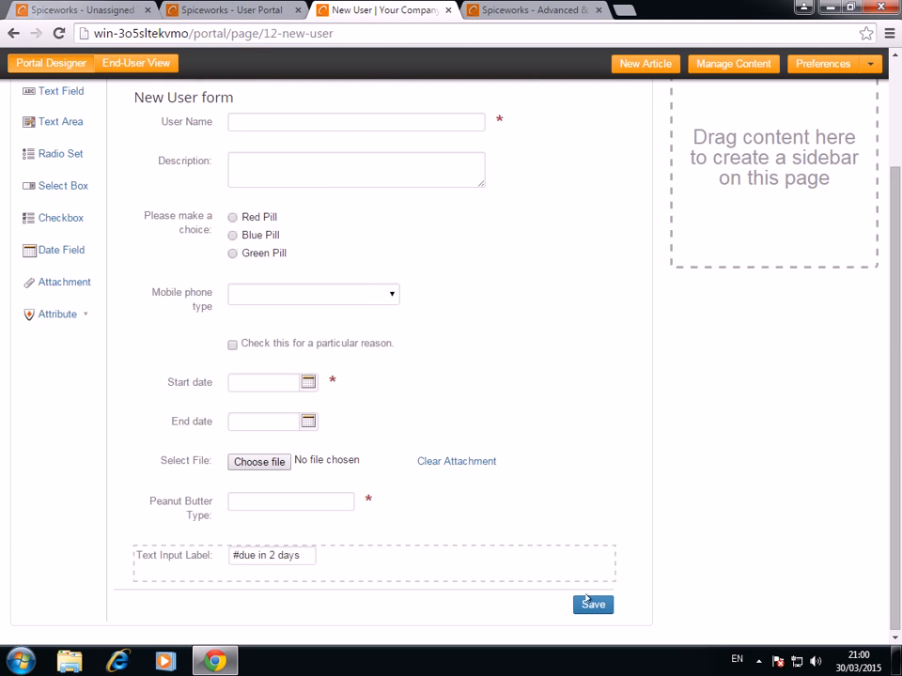
{"action": "left_click", "coordinate": [590, 602]}
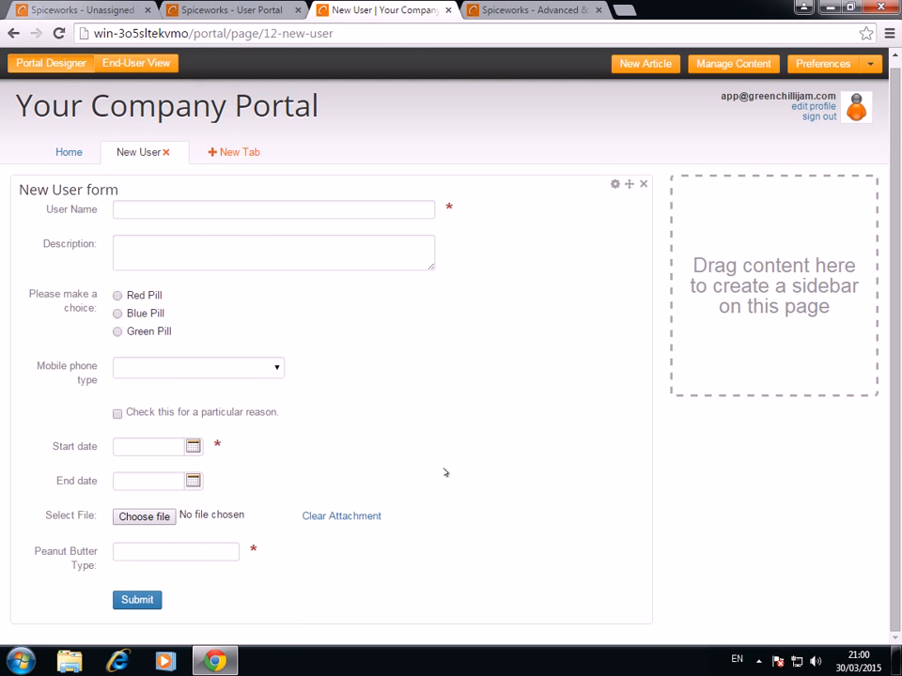
In End-User View, fill in the user name and choose Red Pill for both the choice and the mobile phone type.
{"action": "left_click", "coordinate": [135, 63]}
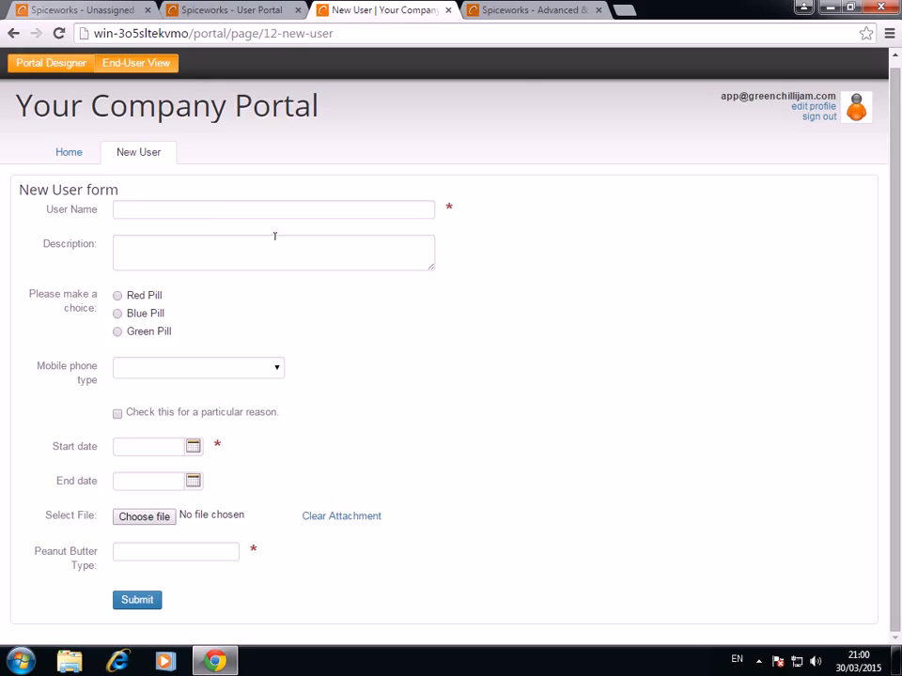
{"action": "left_click", "coordinate": [198, 211]}
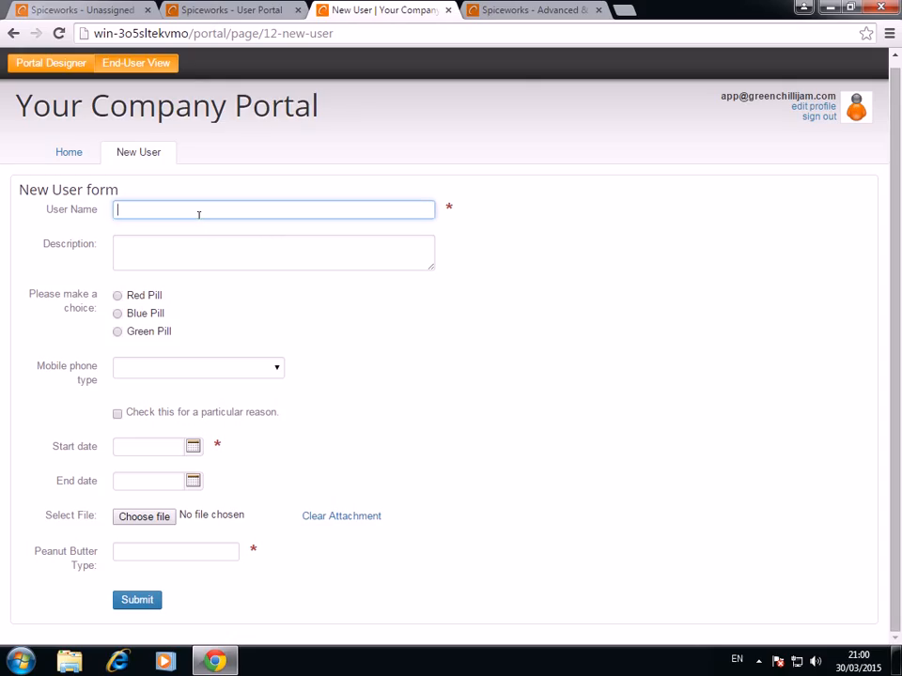
{"action": "type", "text": "Judge Dredd"}
{"action": "left_click", "coordinate": [131, 296]}
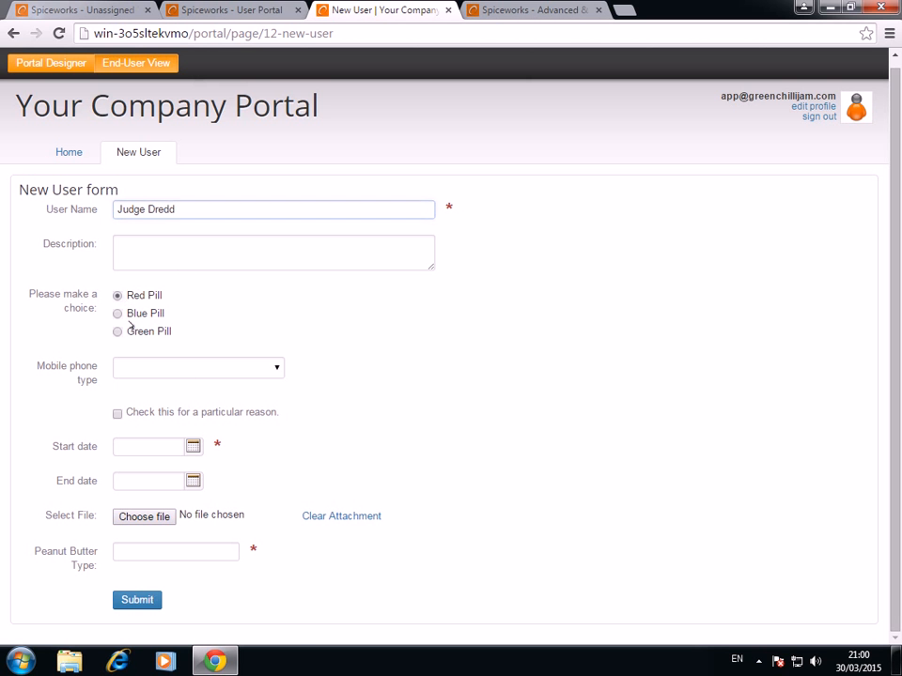
{"action": "left_click", "coordinate": [277, 369]}
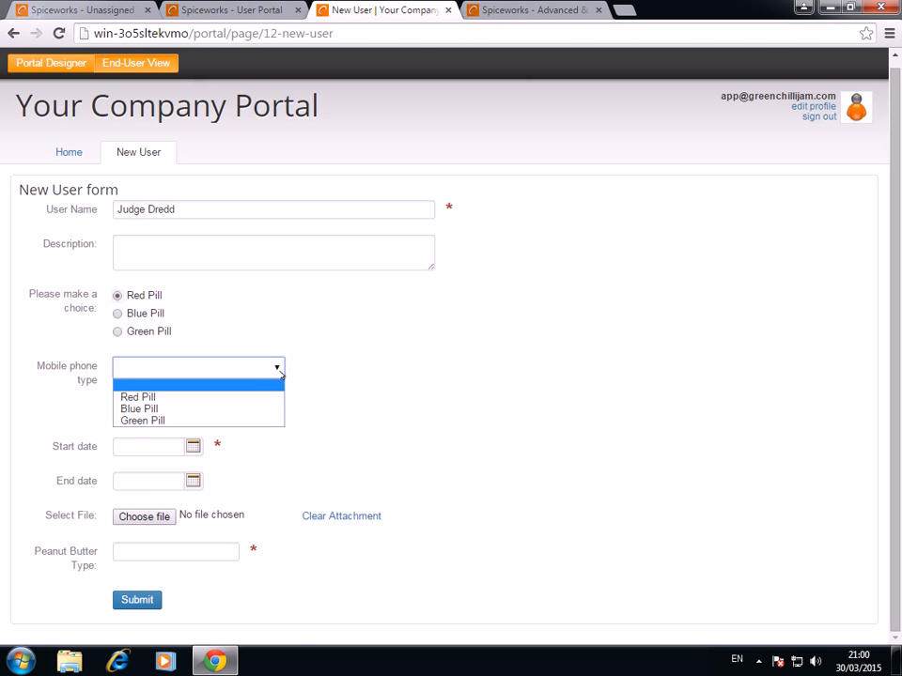
{"action": "left_click", "coordinate": [195, 397]}
Set the start date to 2015-04-03, enter Smooth as the Peanut Butter Type and submit the form.
{"action": "left_click", "coordinate": [193, 446]}
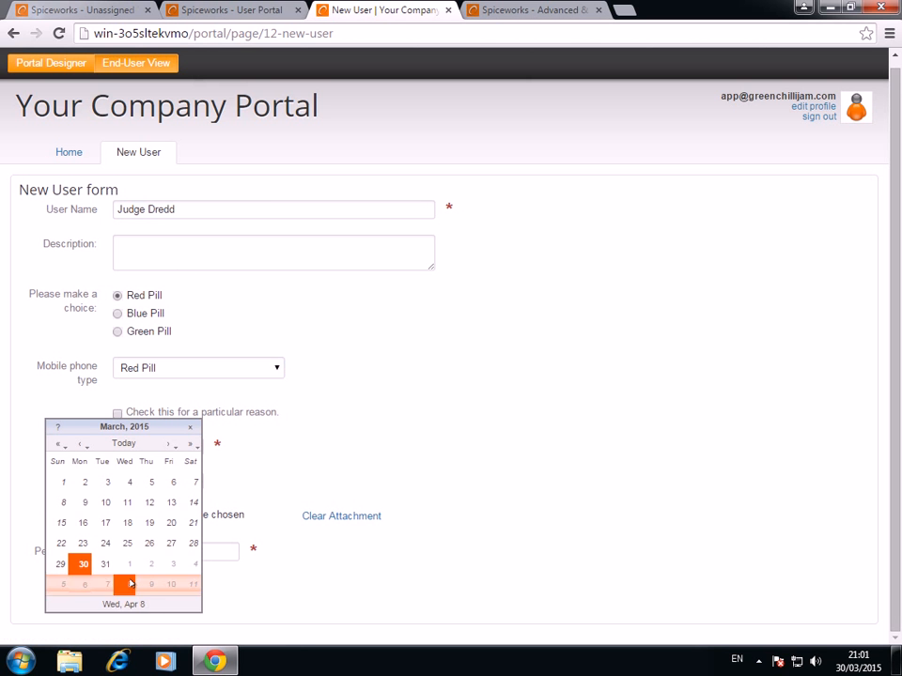
{"action": "left_click", "coordinate": [174, 567]}
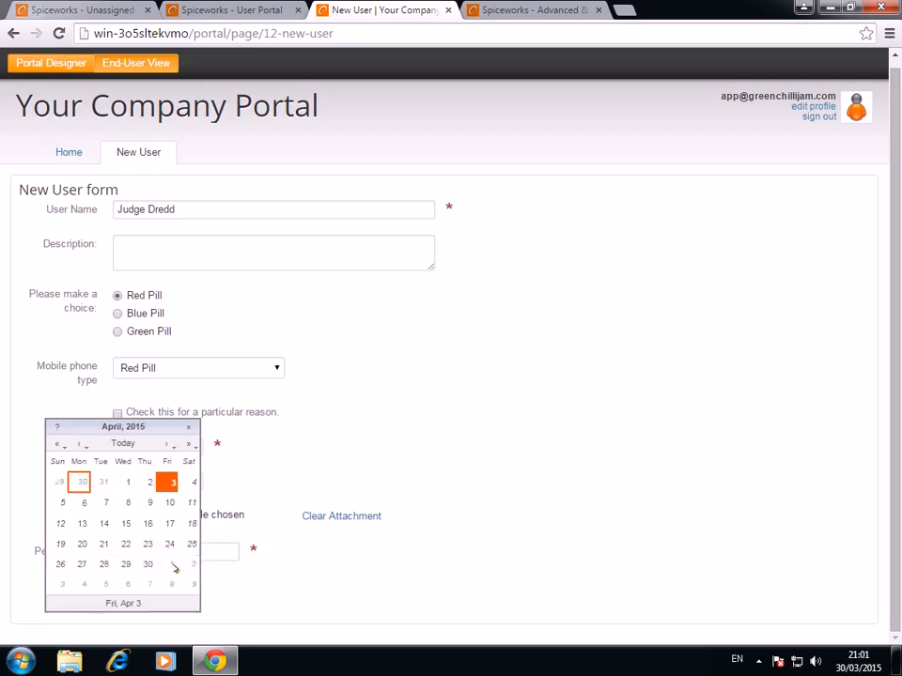
{"action": "left_click", "coordinate": [315, 574]}
{"action": "left_click", "coordinate": [204, 550]}
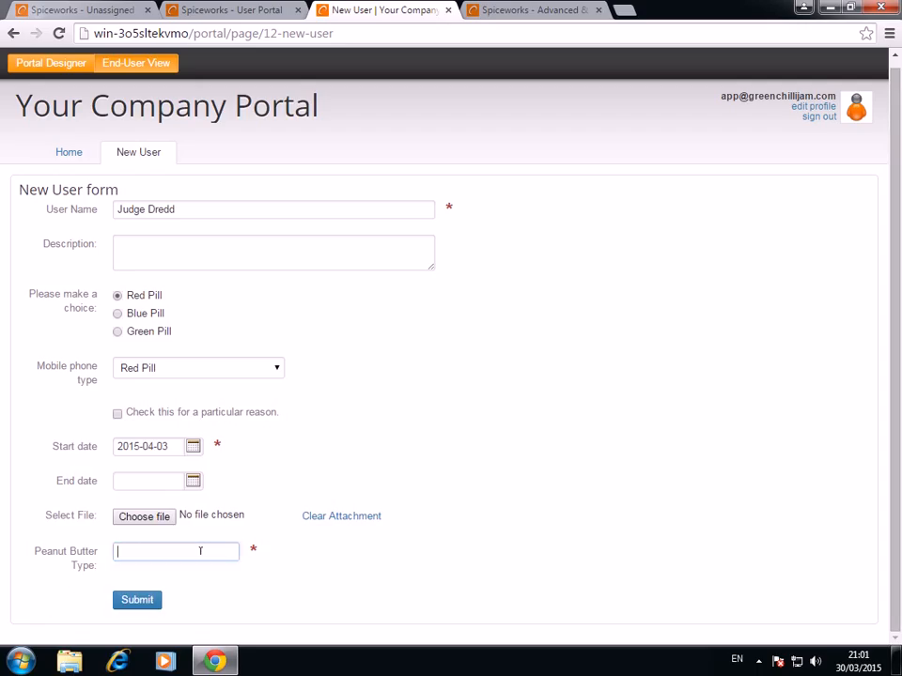
{"action": "type", "text": "Smo"}
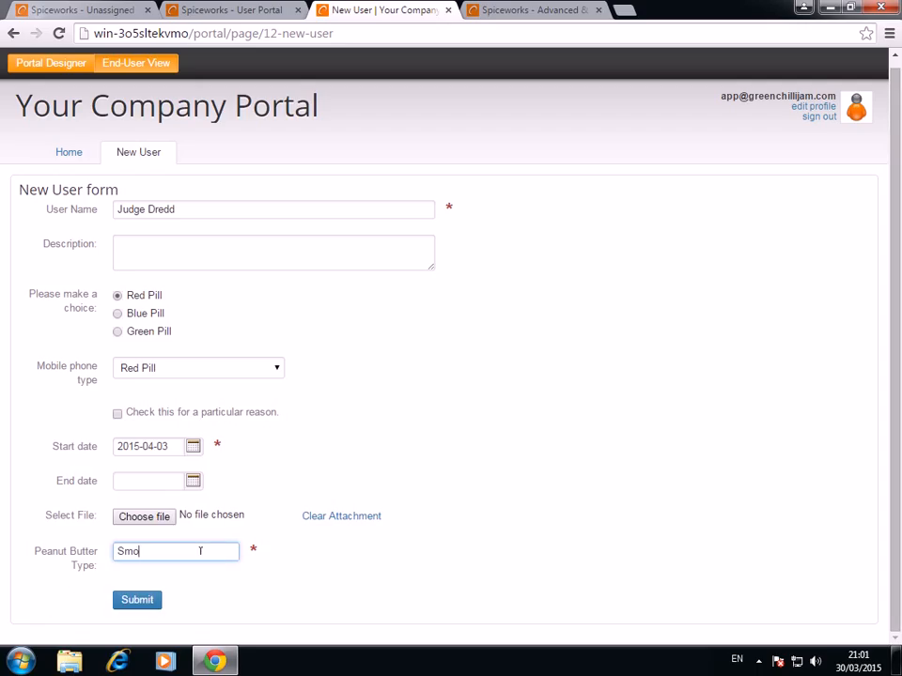
{"action": "type", "text": "oth"}
{"action": "left_click", "coordinate": [137, 599]}
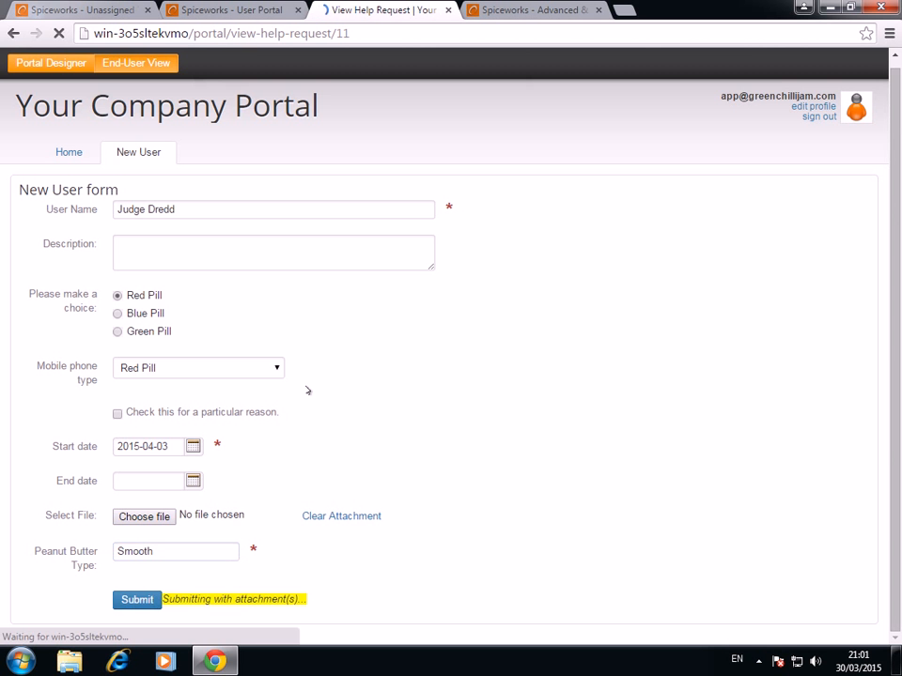
Open the newly submitted ticket in the help desk's unassigned tickets and check its due date.
{"action": "left_click", "coordinate": [92, 12]}
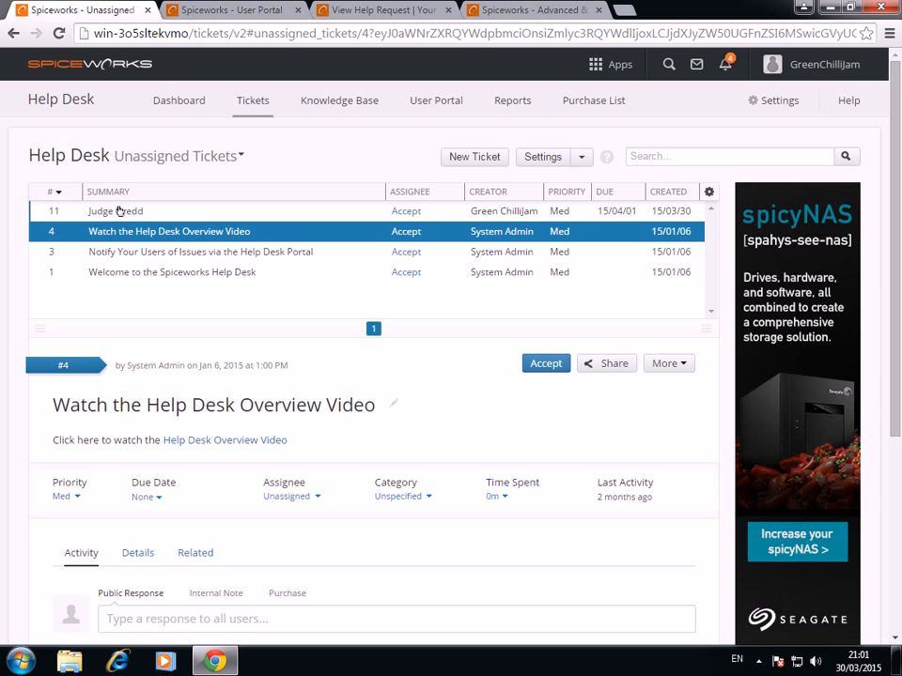
{"action": "left_click", "coordinate": [118, 211]}
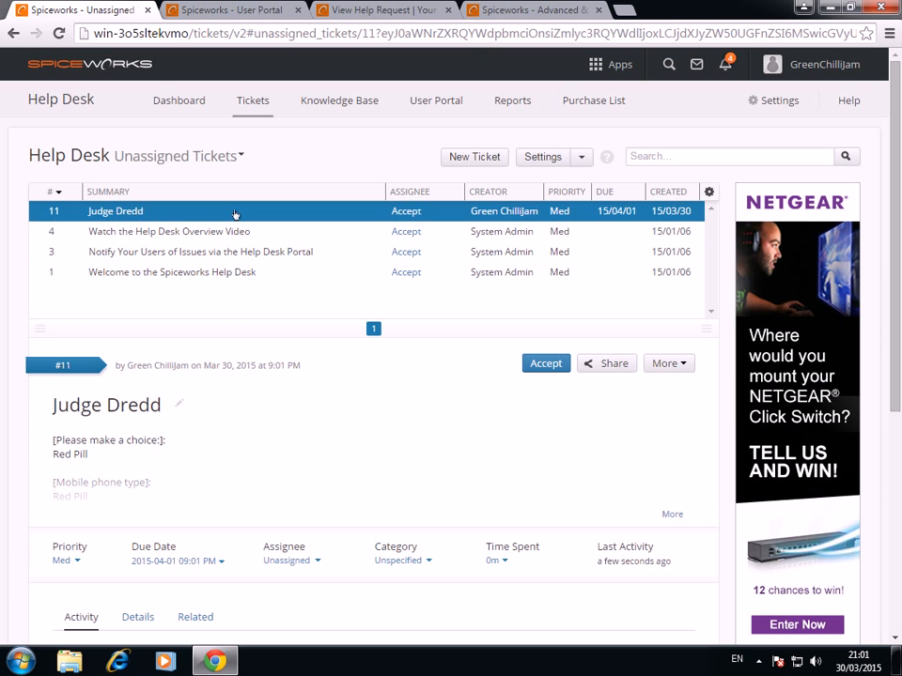
{"action": "scroll", "coordinate": [155, 282], "scroll_direction": "down", "scroll_amount": 2}
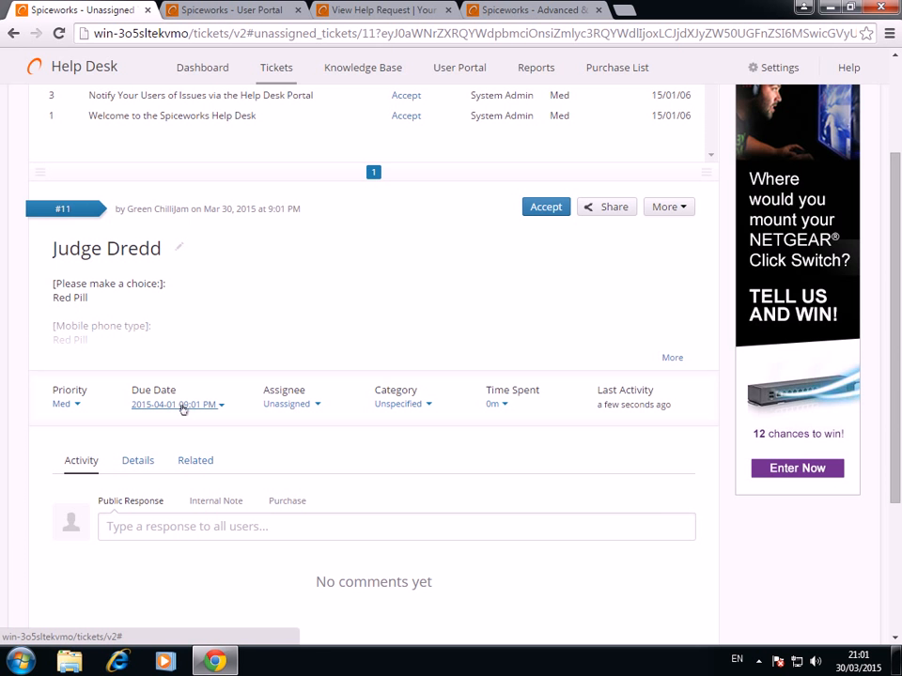
{"action": "scroll", "coordinate": [240, 357], "scroll_direction": "up", "scroll_amount": 2}
Return to the New User form in the portal and select the page's web address.
{"action": "key", "text": "ctrl+Tab"}
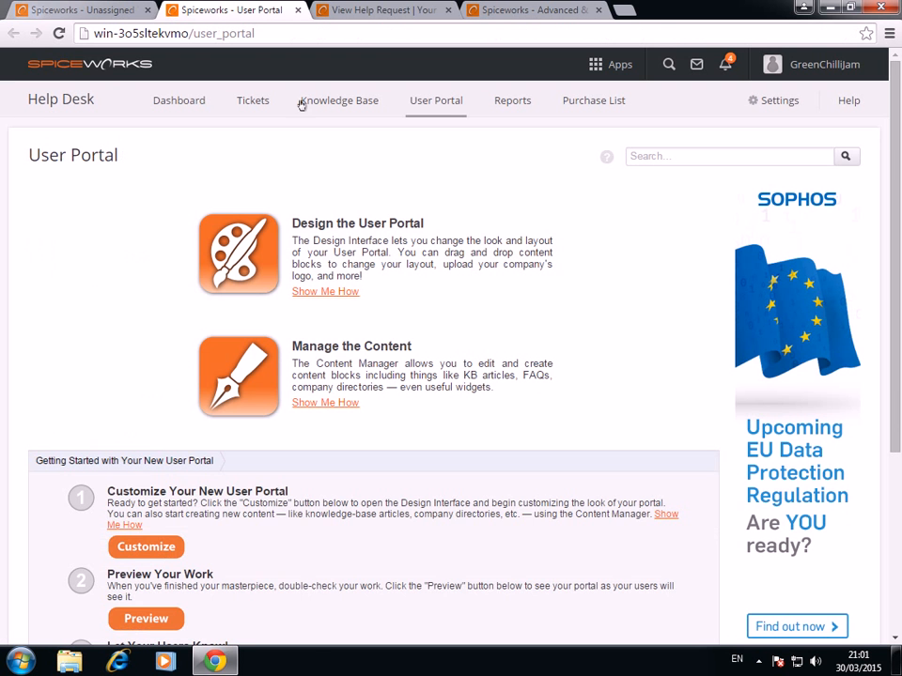
{"action": "left_click", "coordinate": [314, 9]}
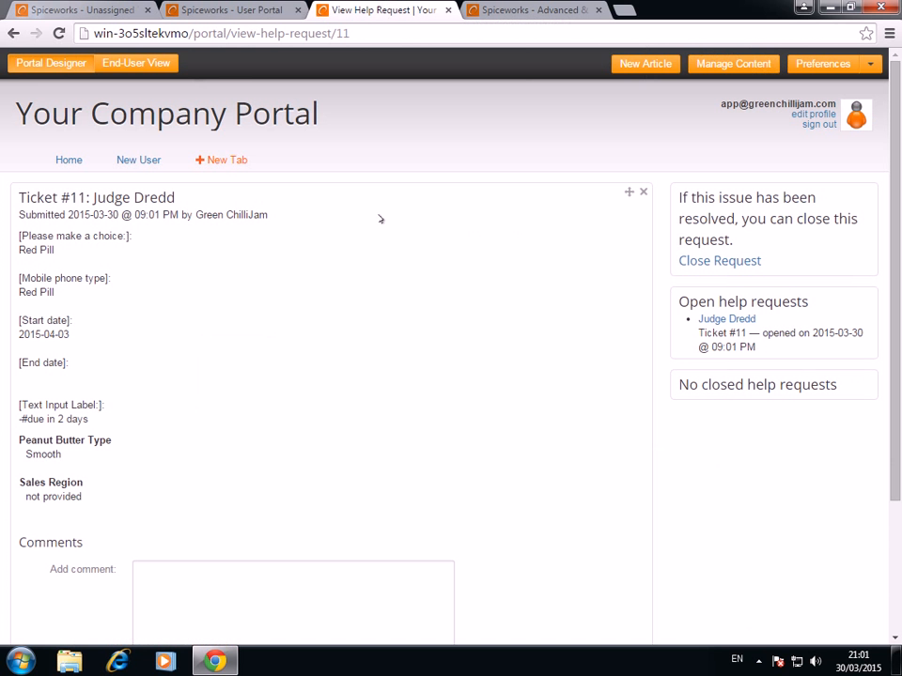
{"action": "left_click", "coordinate": [132, 158]}
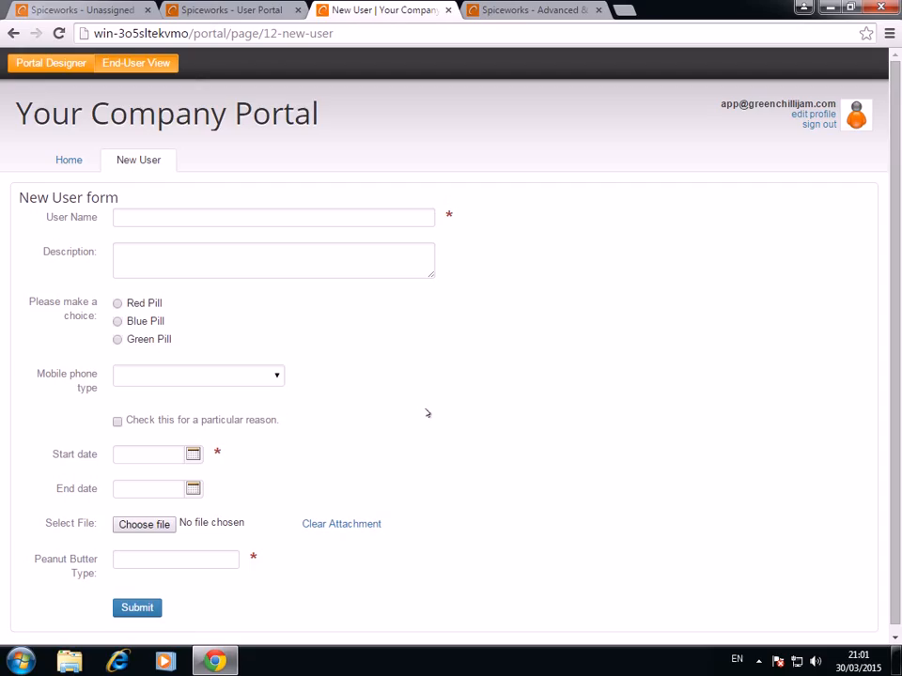
{"action": "left_click", "coordinate": [335, 33]}
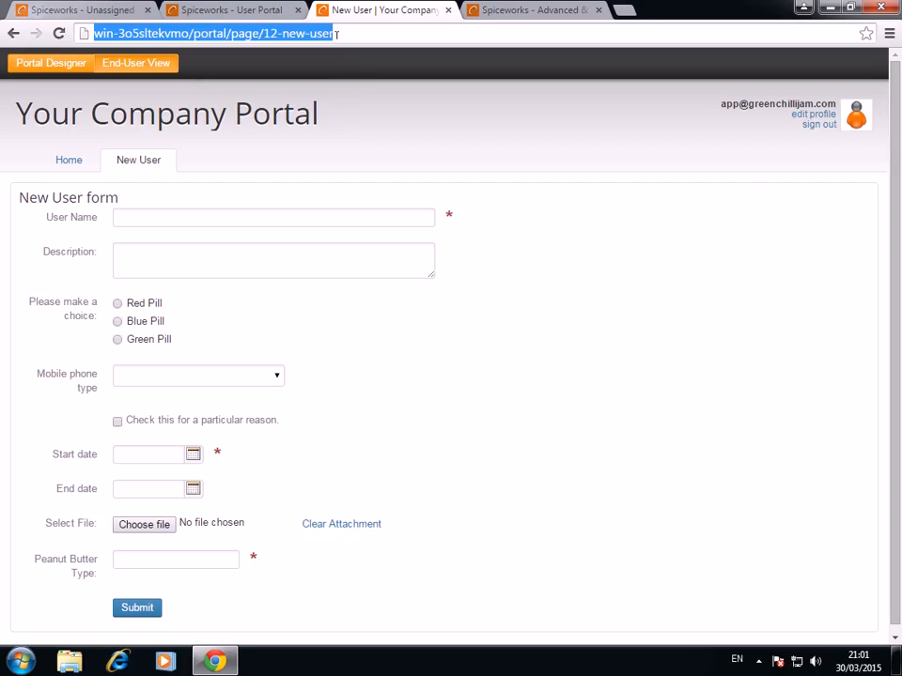